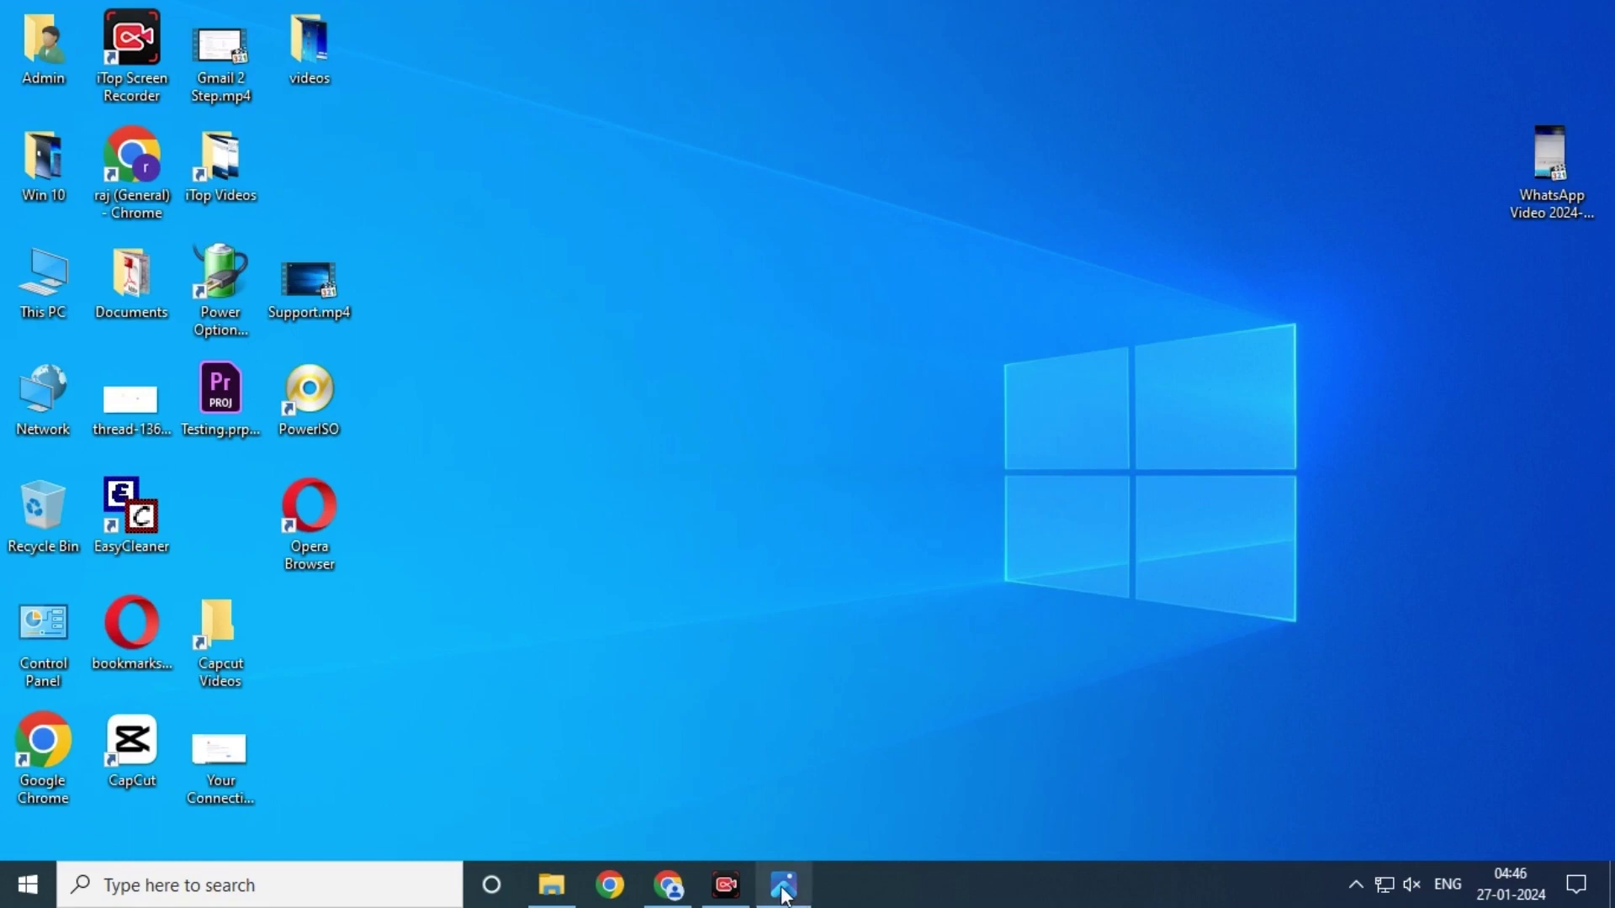
- View the screenshot of the "Aw, Snap!" error page and minimize the image viewer
mouse_move(784, 884)
left_click(806, 838)
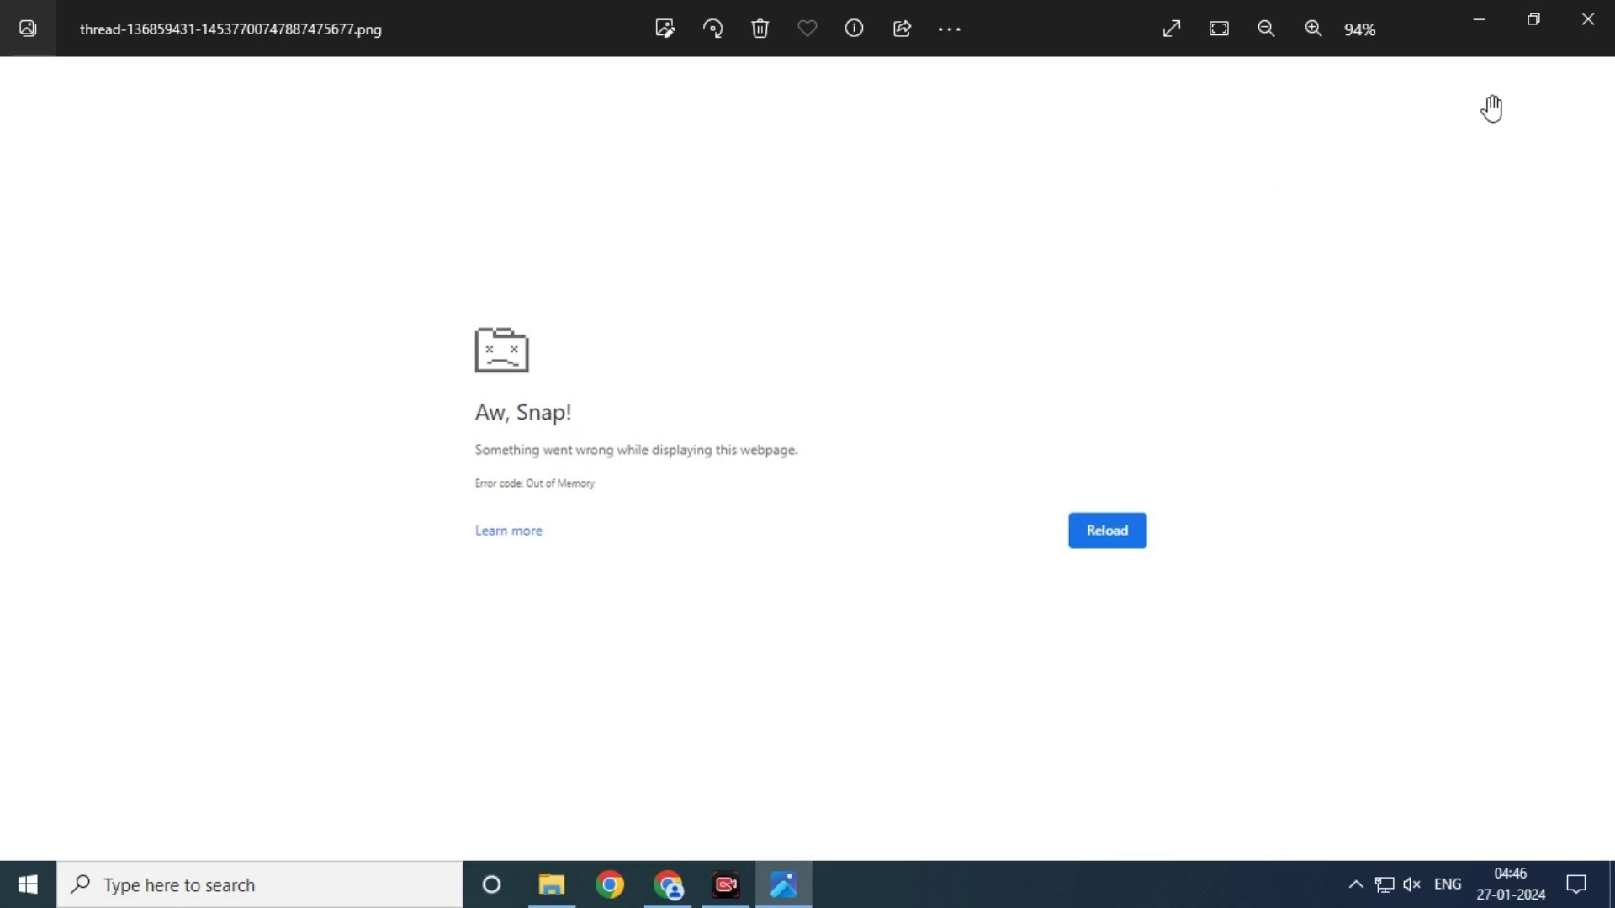
left_click(1486, 14)
- Switch to the open Chrome window and bring up its Privacy and security settings page
left_click(668, 885)
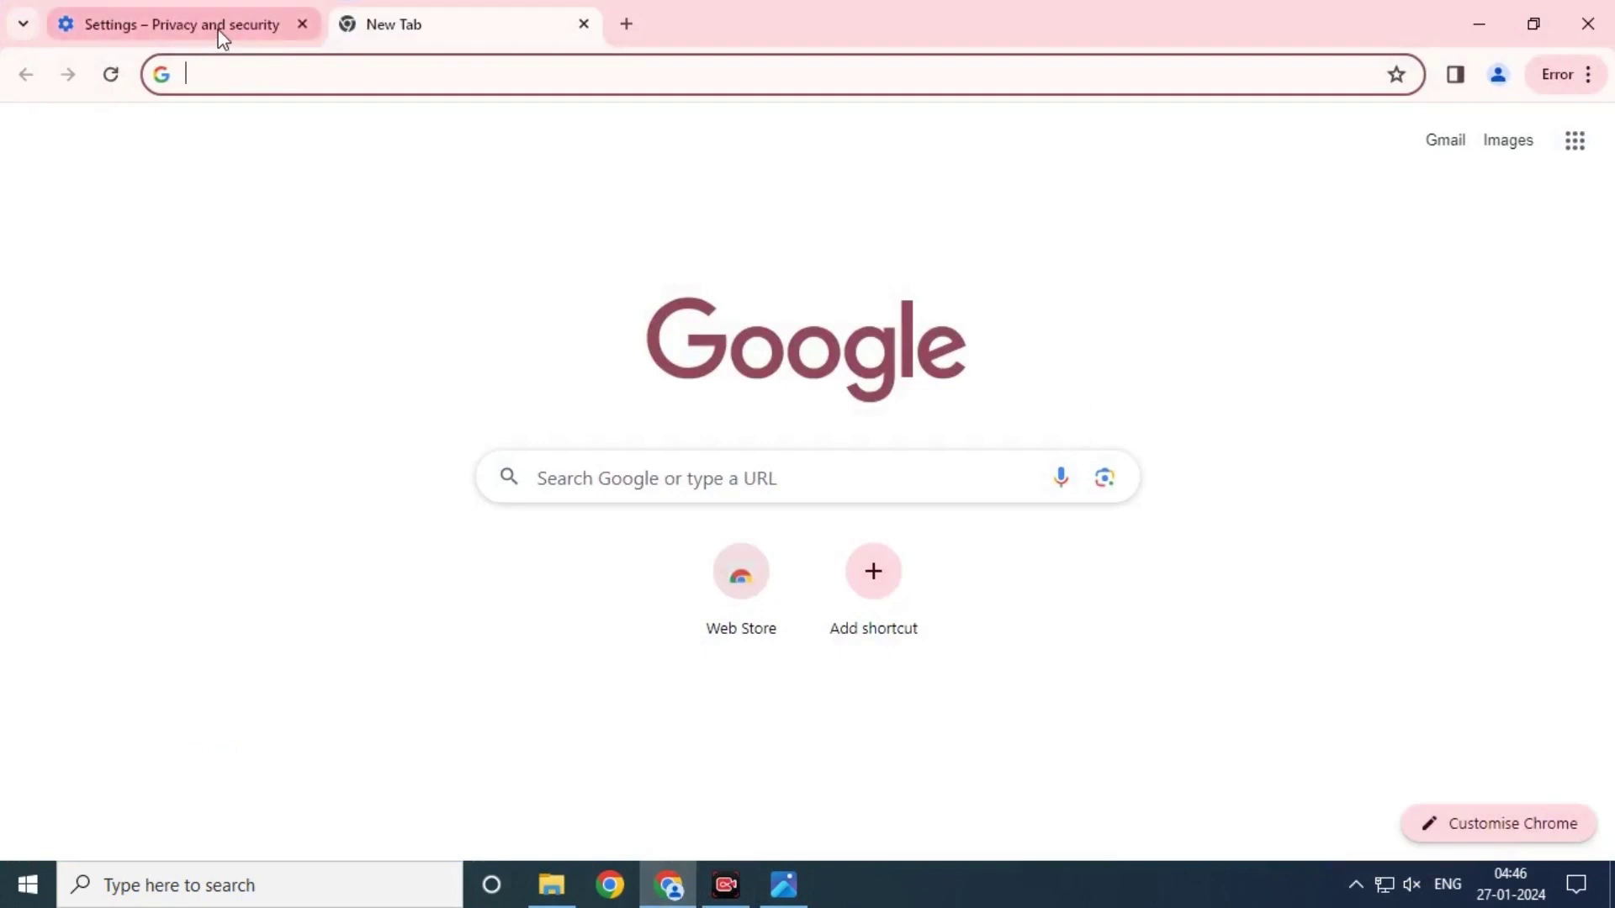
left_click(1588, 74)
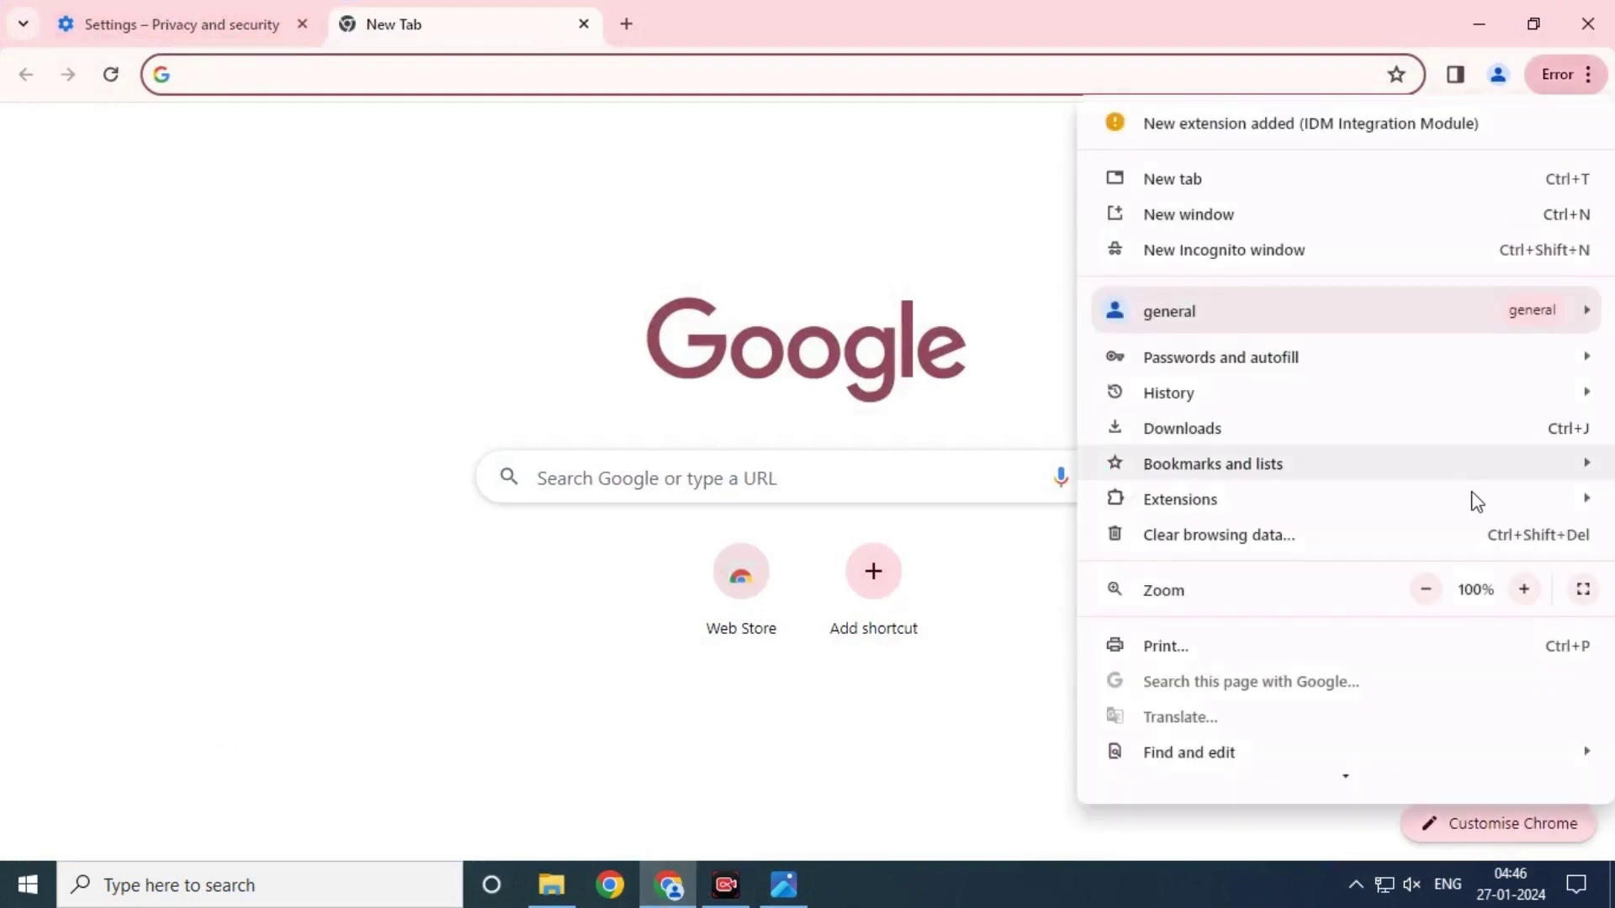
scroll(1274, 609, "down", 3)
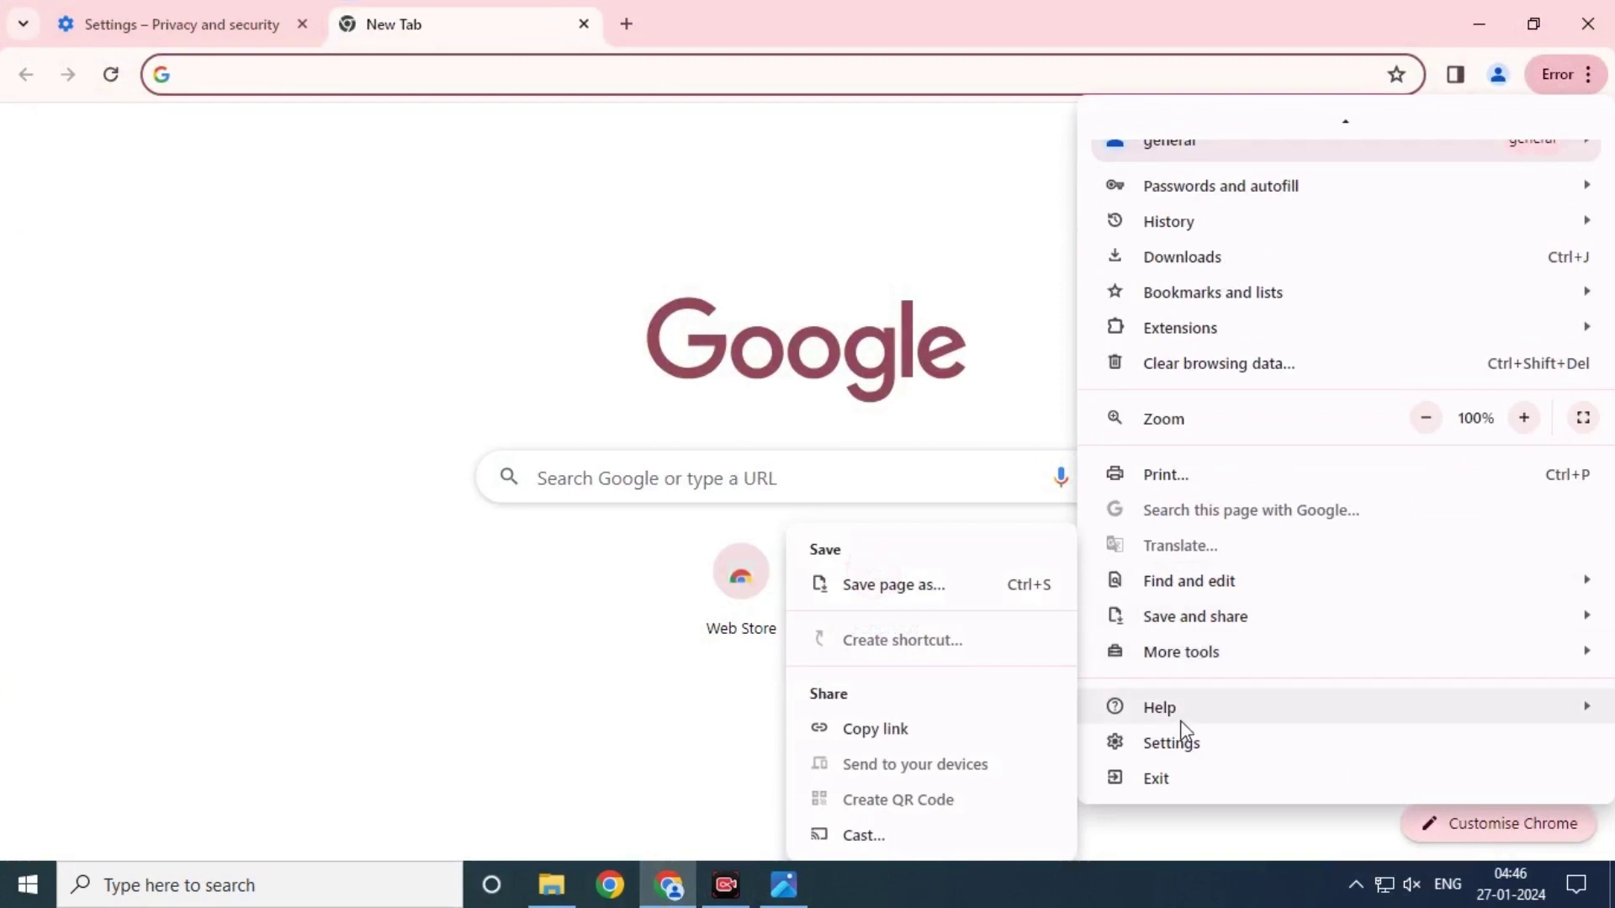
left_click(246, 20)
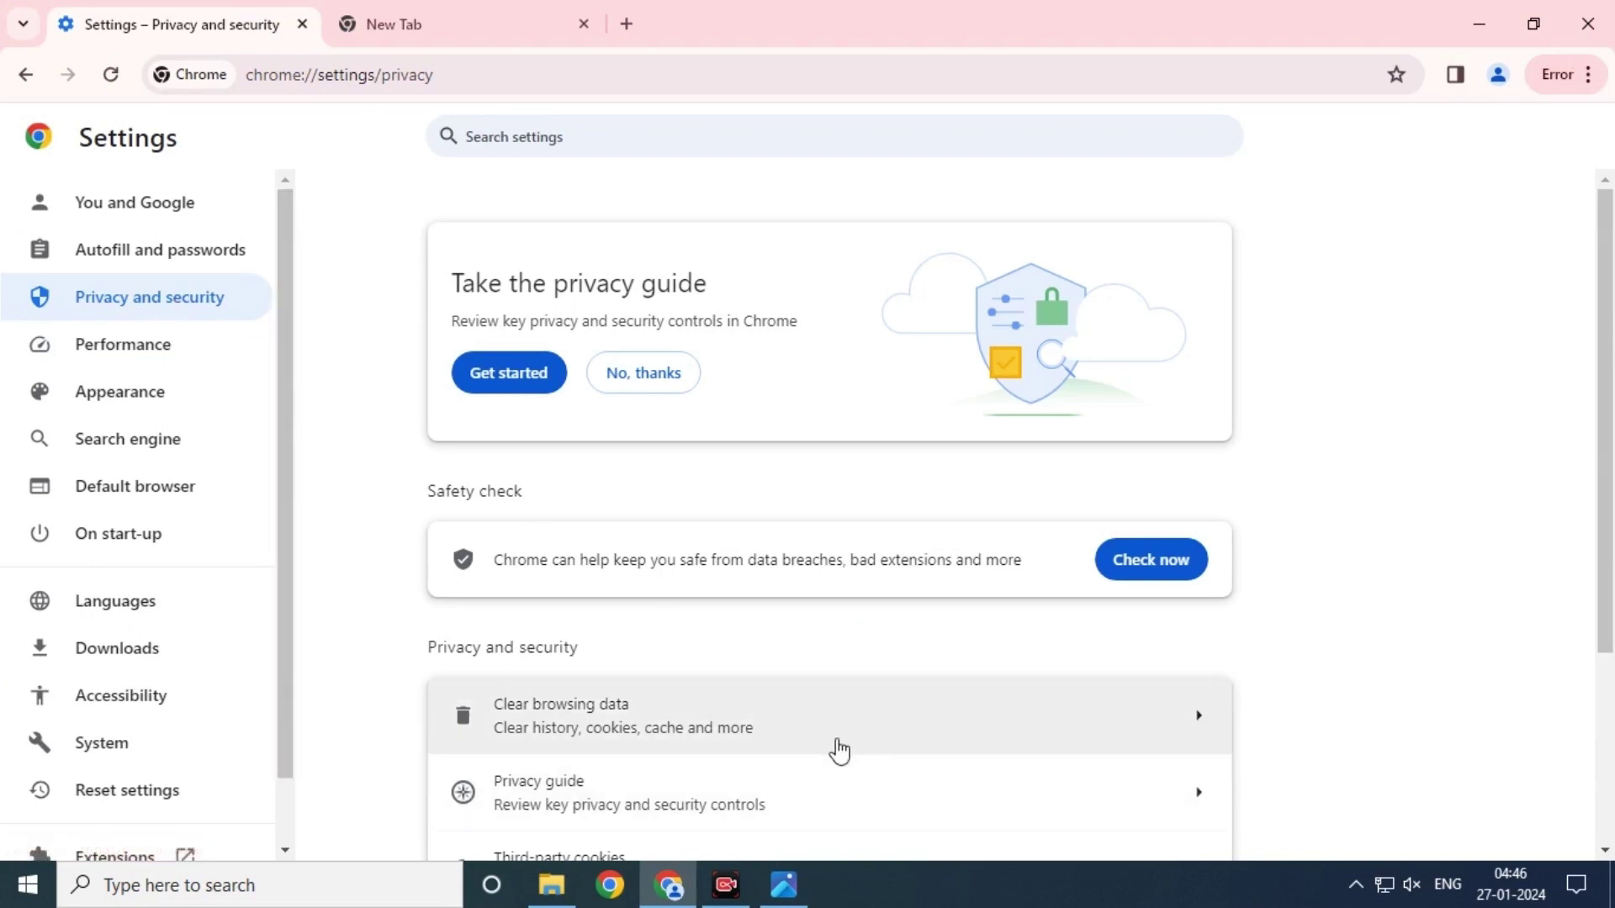
- Review the time range options for clearing browsing data and cancel without clearing anything
left_click(627, 716)
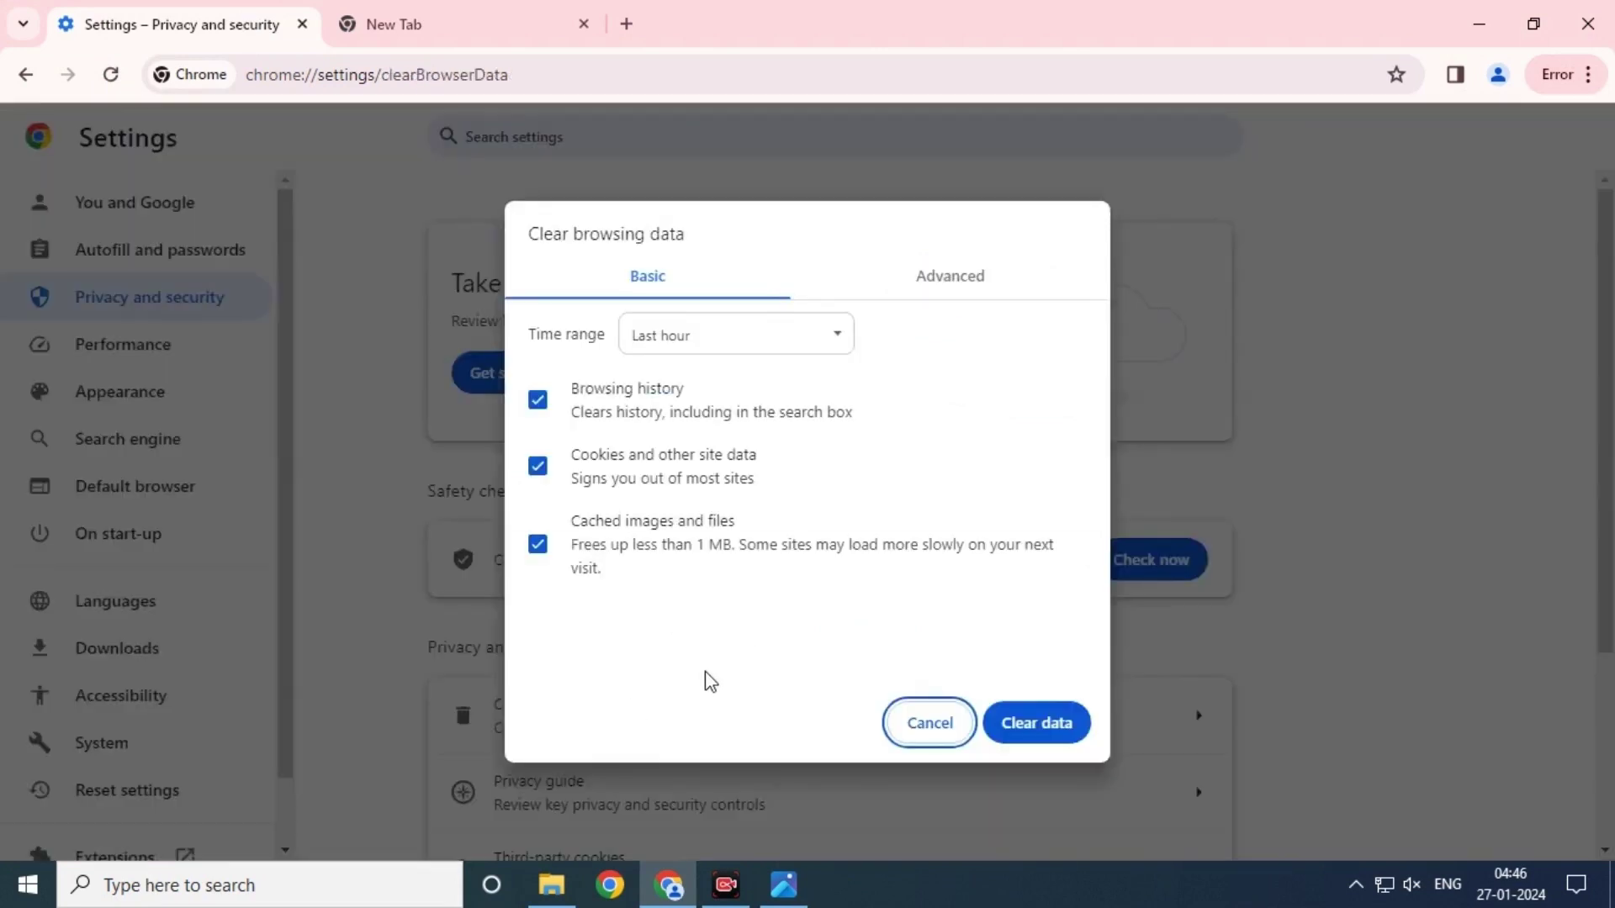
left_click(791, 345)
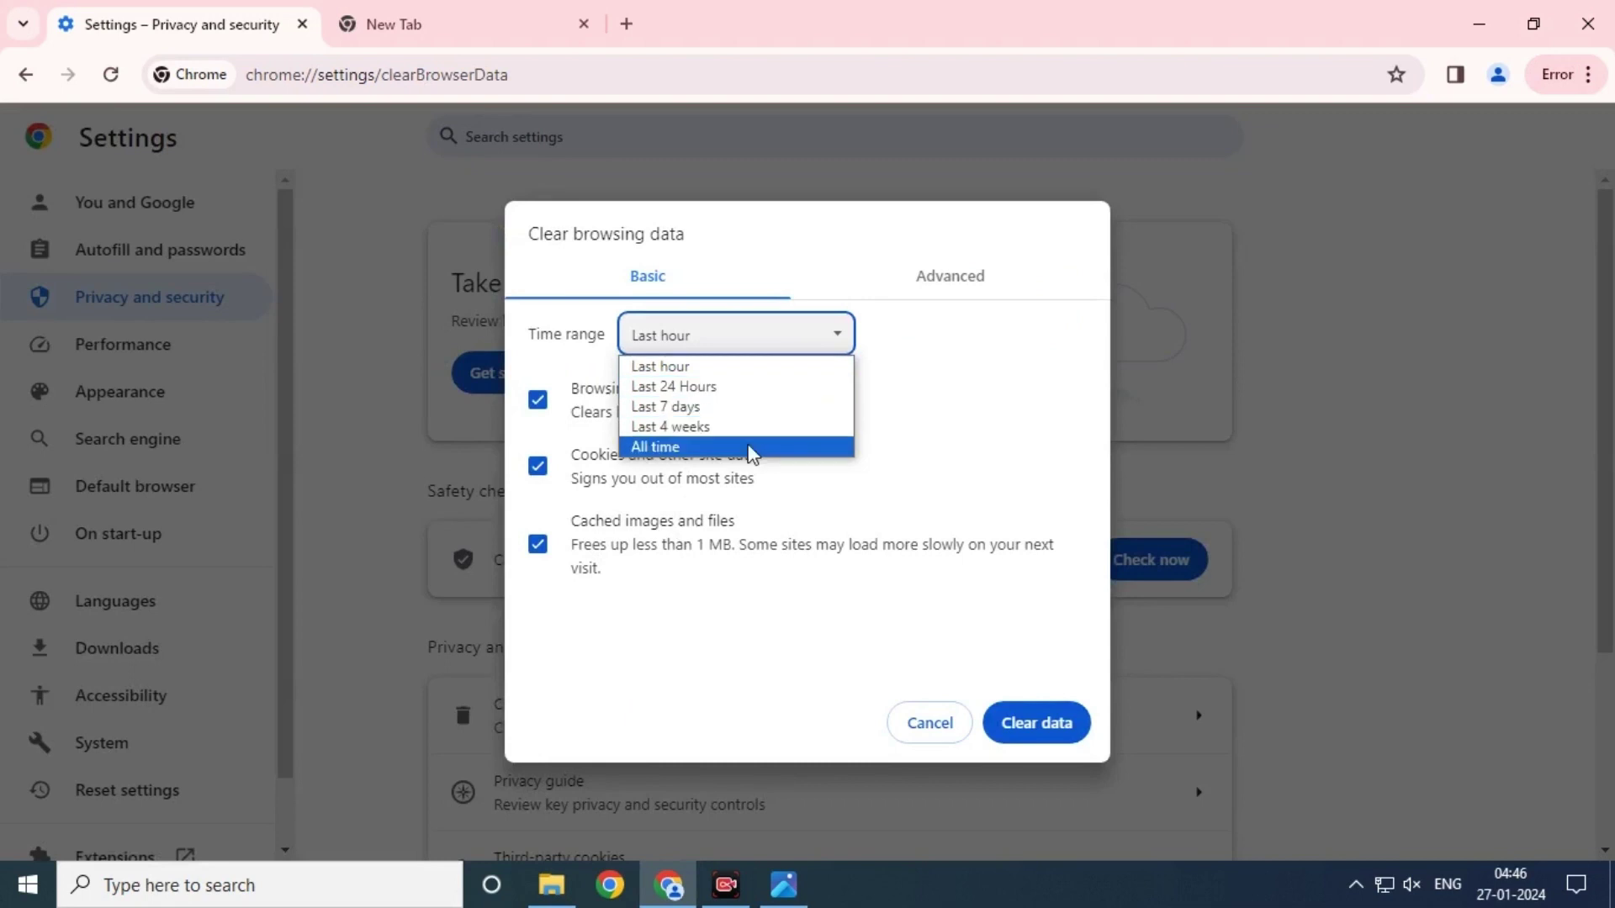
left_click(730, 711)
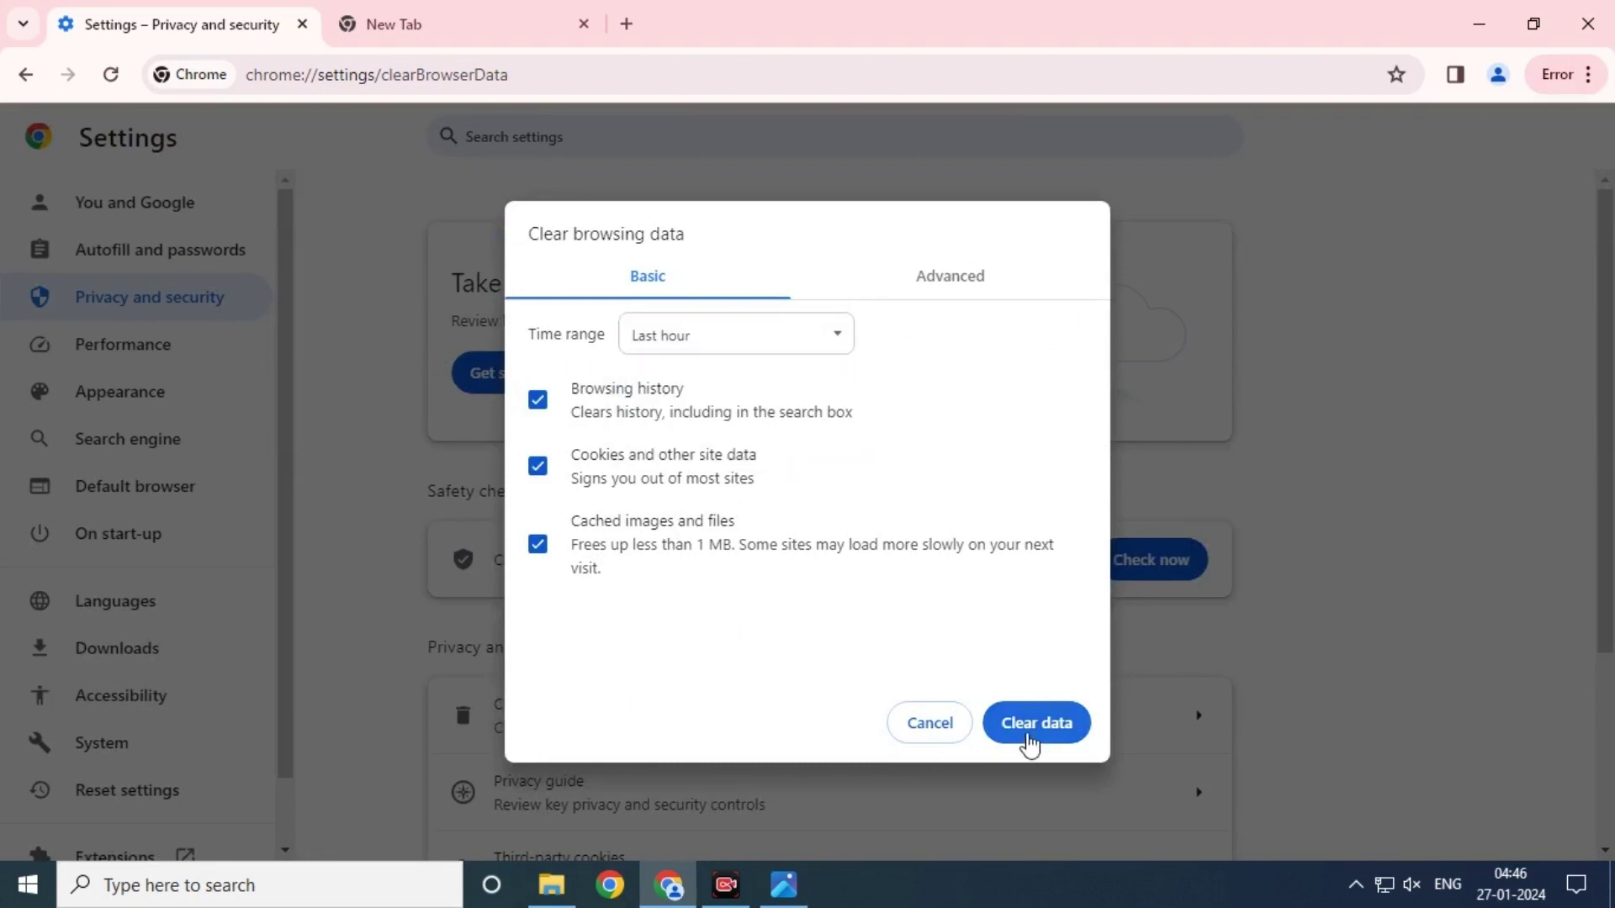
left_click(913, 730)
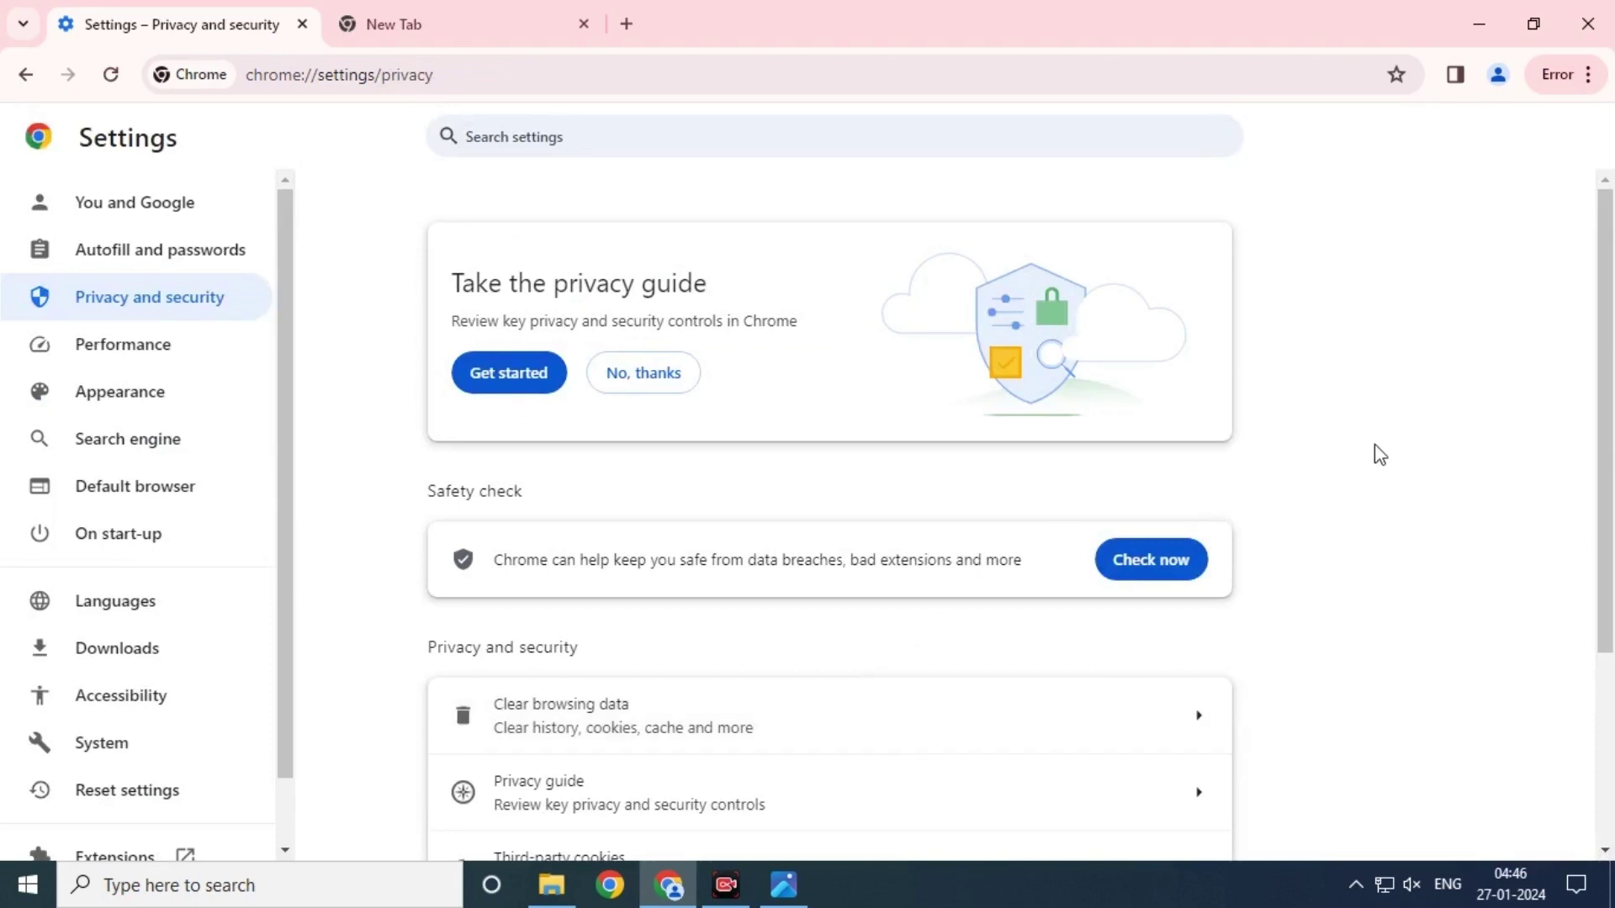
- Open Chrome's System settings page to check the hardware acceleration option
scroll(1374, 446, "down", 1)
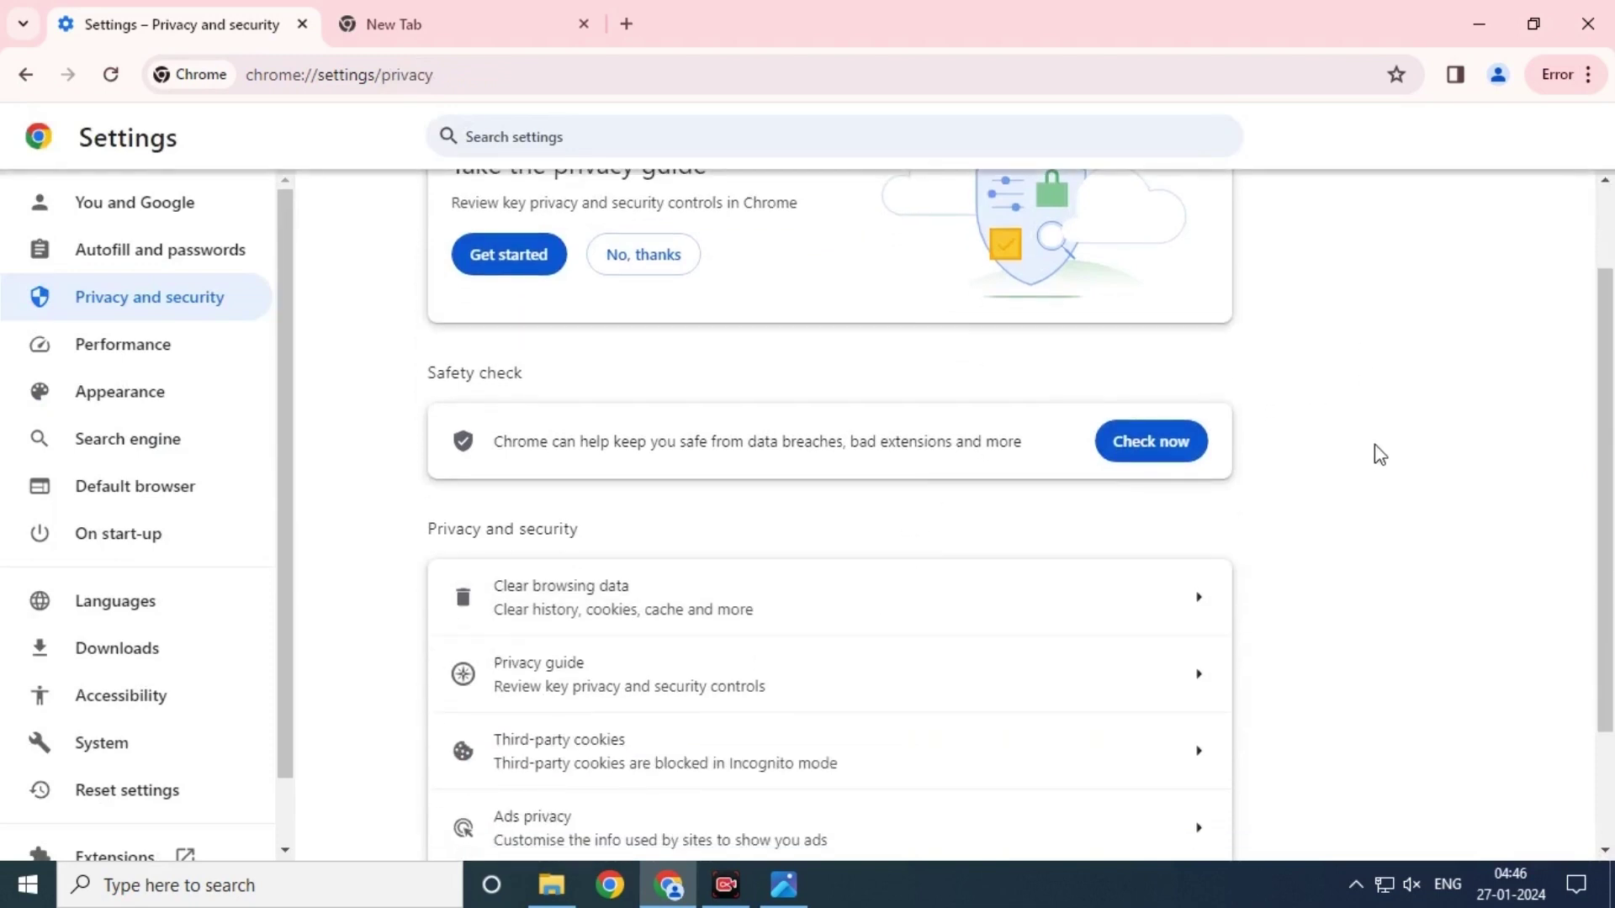
scroll(325, 345, "up", 1)
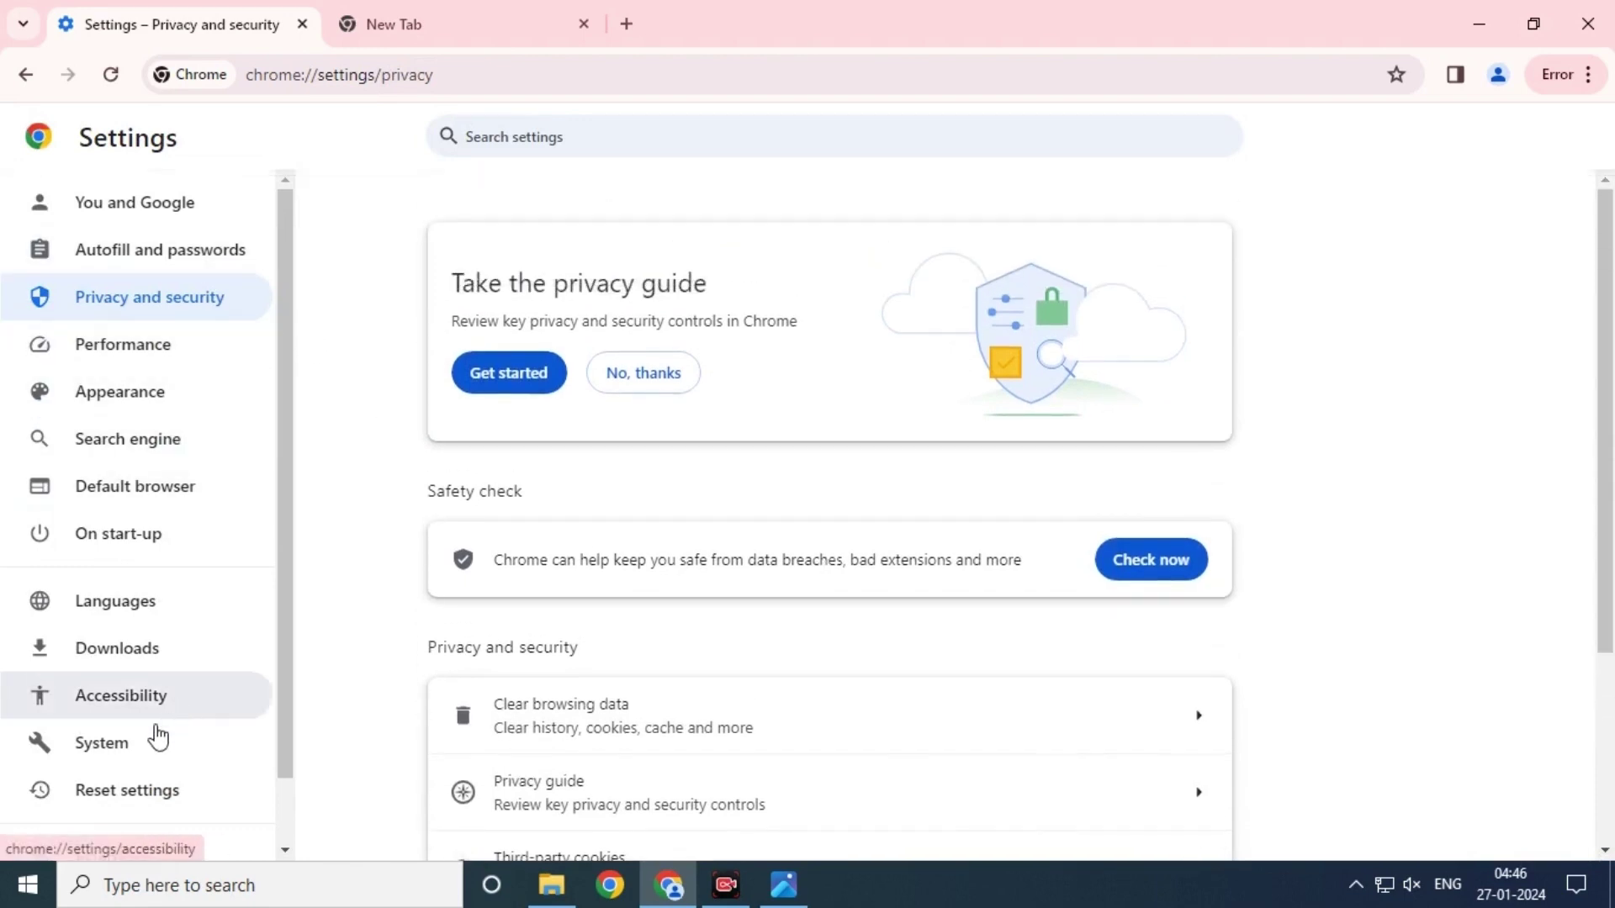
left_click(111, 754)
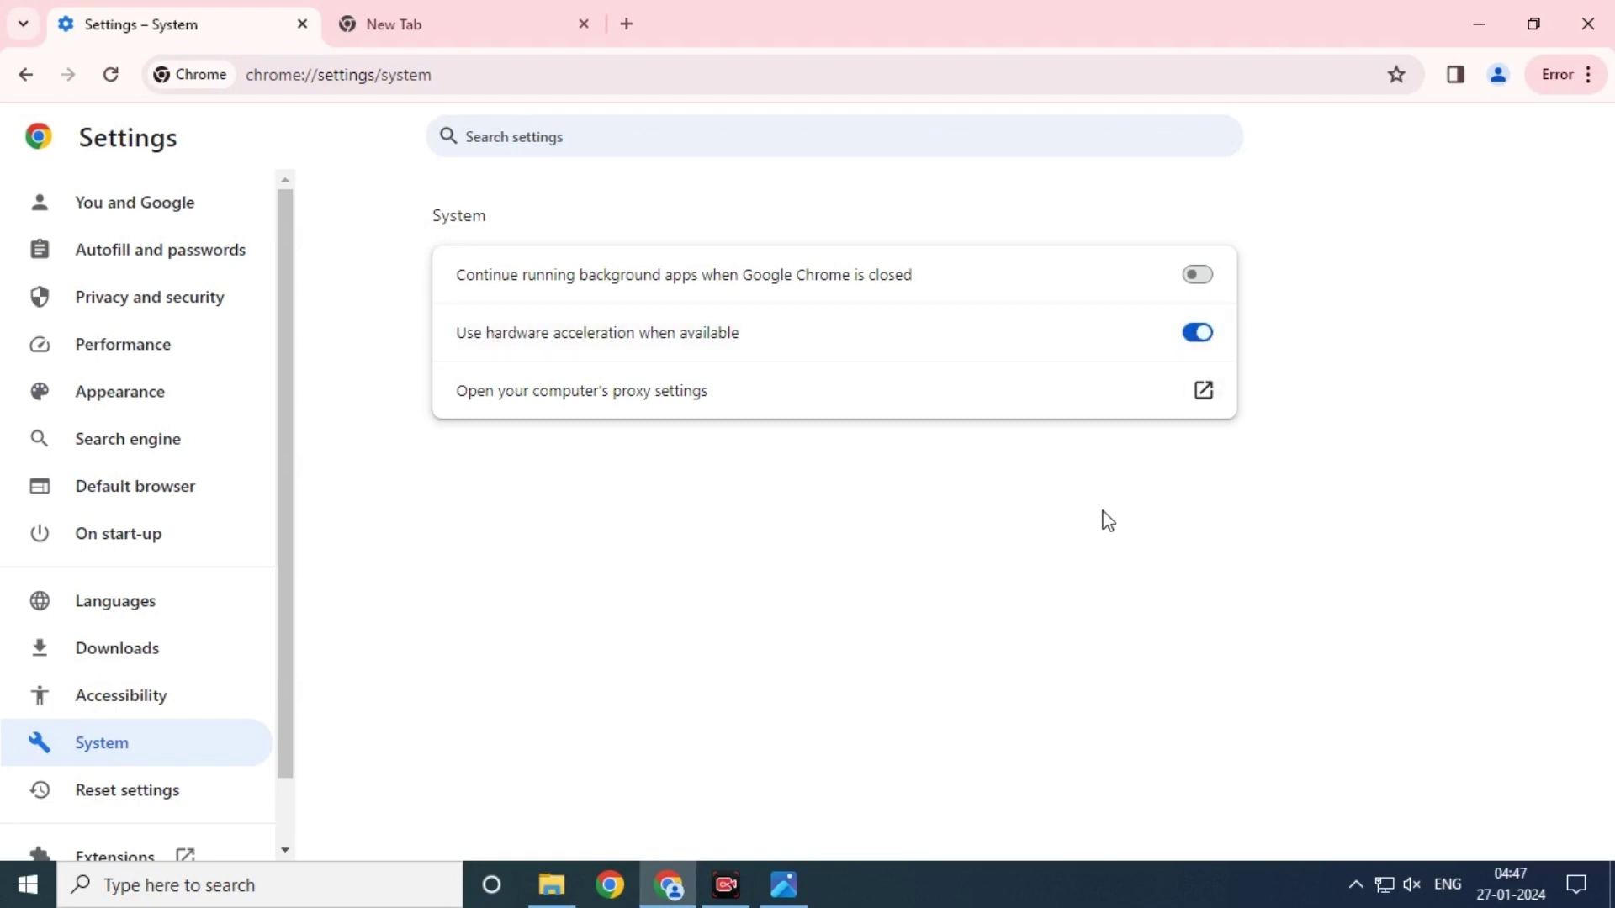
- Check Chrome's update status on the About Chrome page and close the browser
left_click_drag(289, 768, 292, 834)
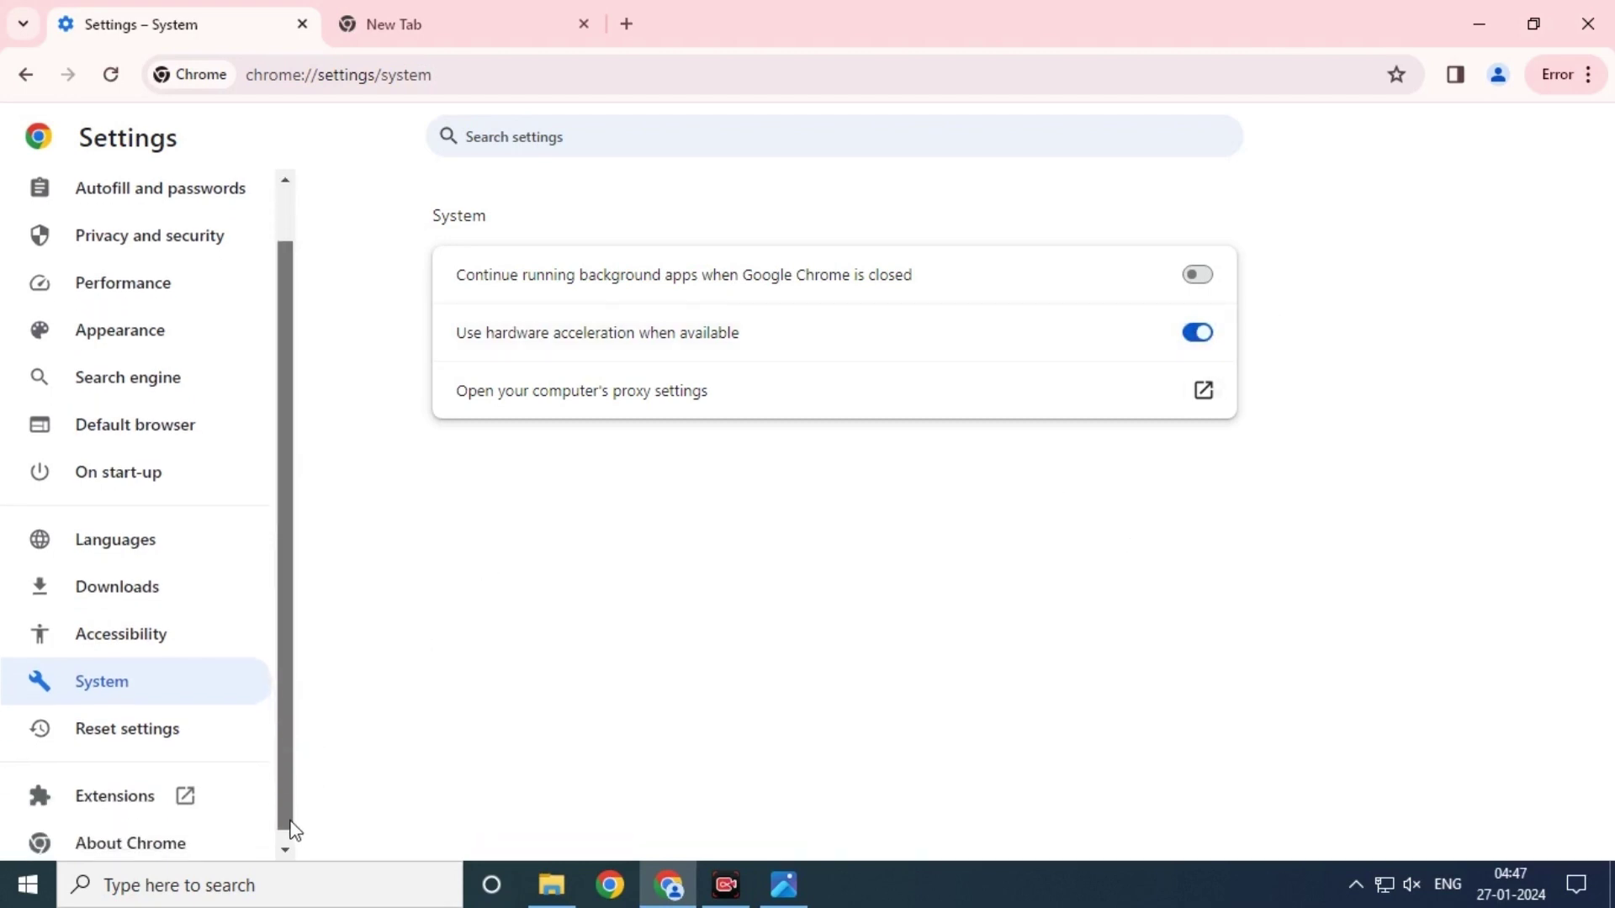
left_click(109, 845)
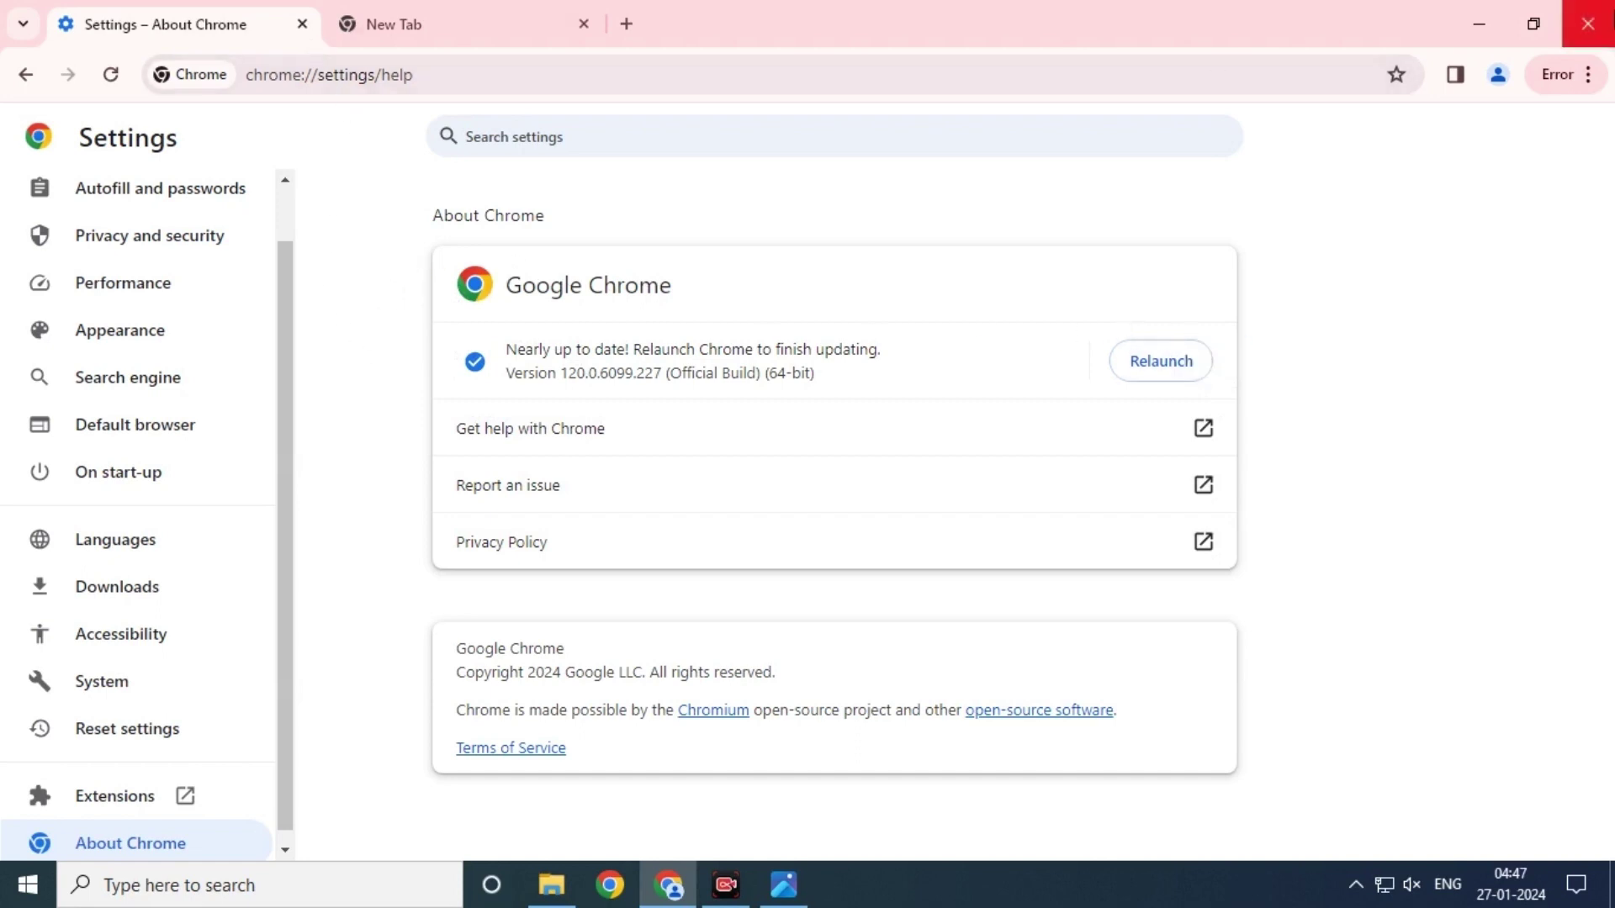
left_click(1601, 28)
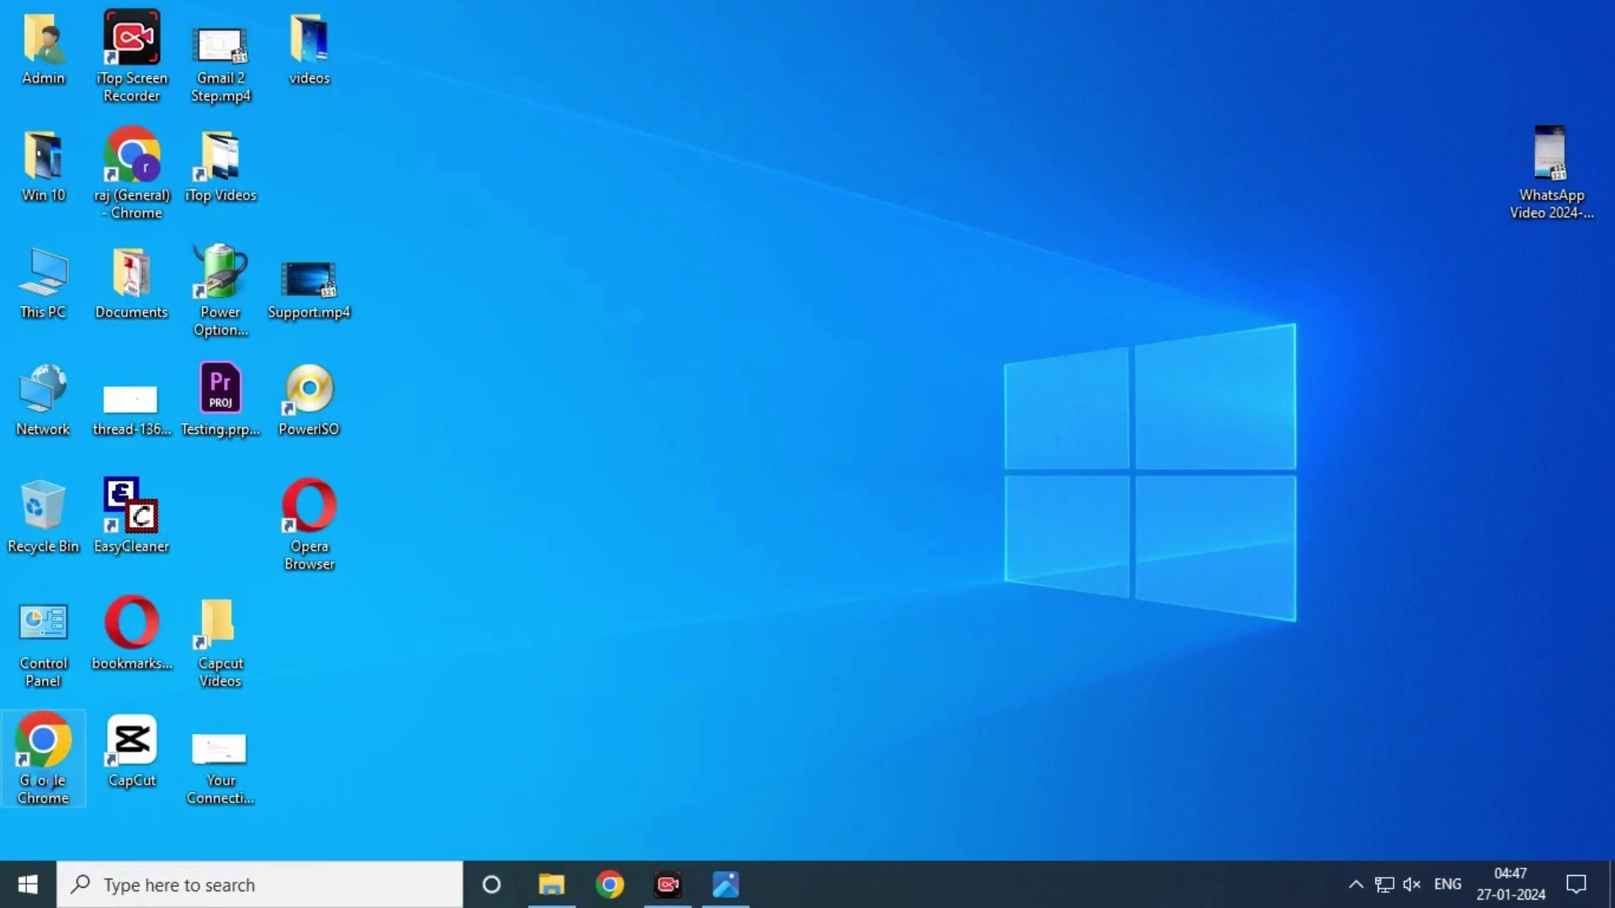
- Enable compatibility mode for Windows 8 in the properties of the Google Chrome desktop shortcut
right_click(48, 791)
left_click(91, 765)
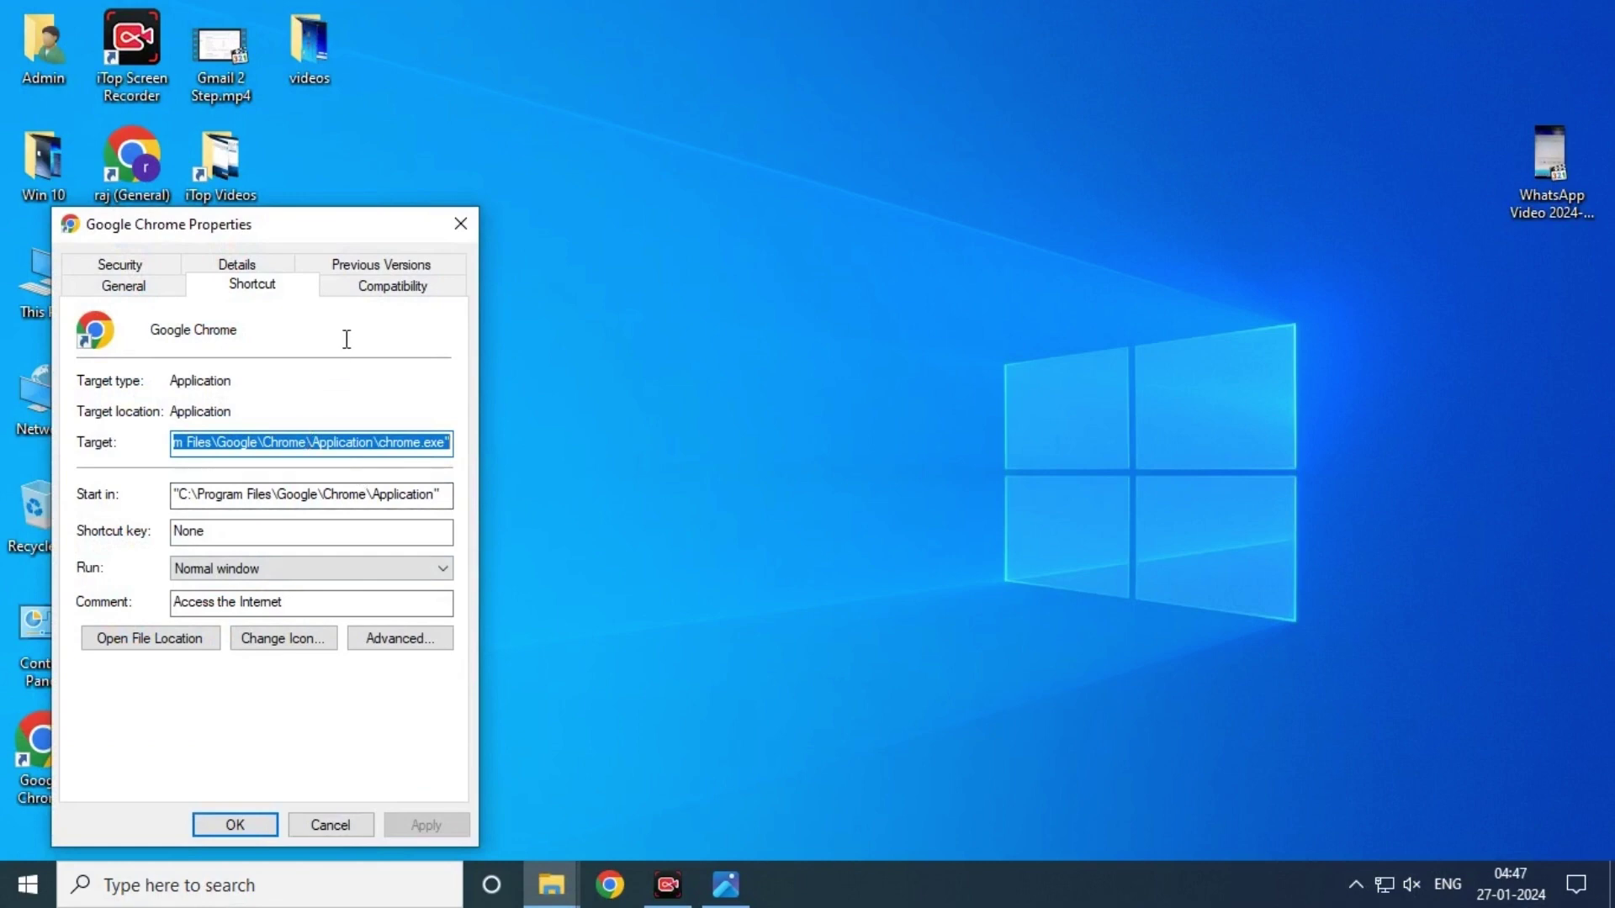
left_click(391, 289)
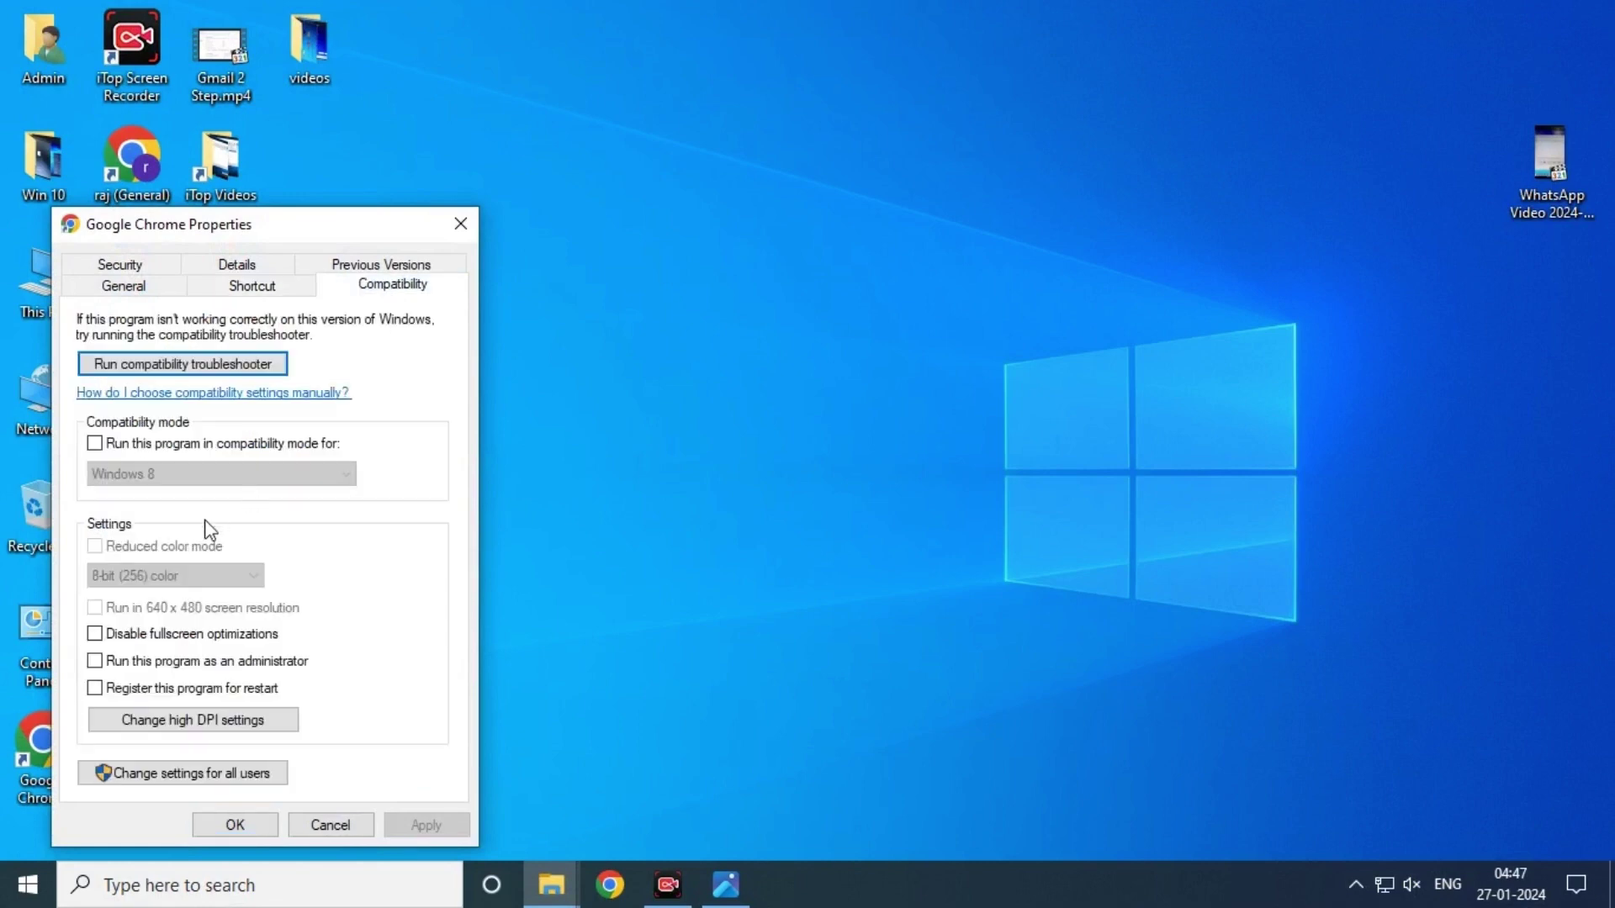
left_click(95, 445)
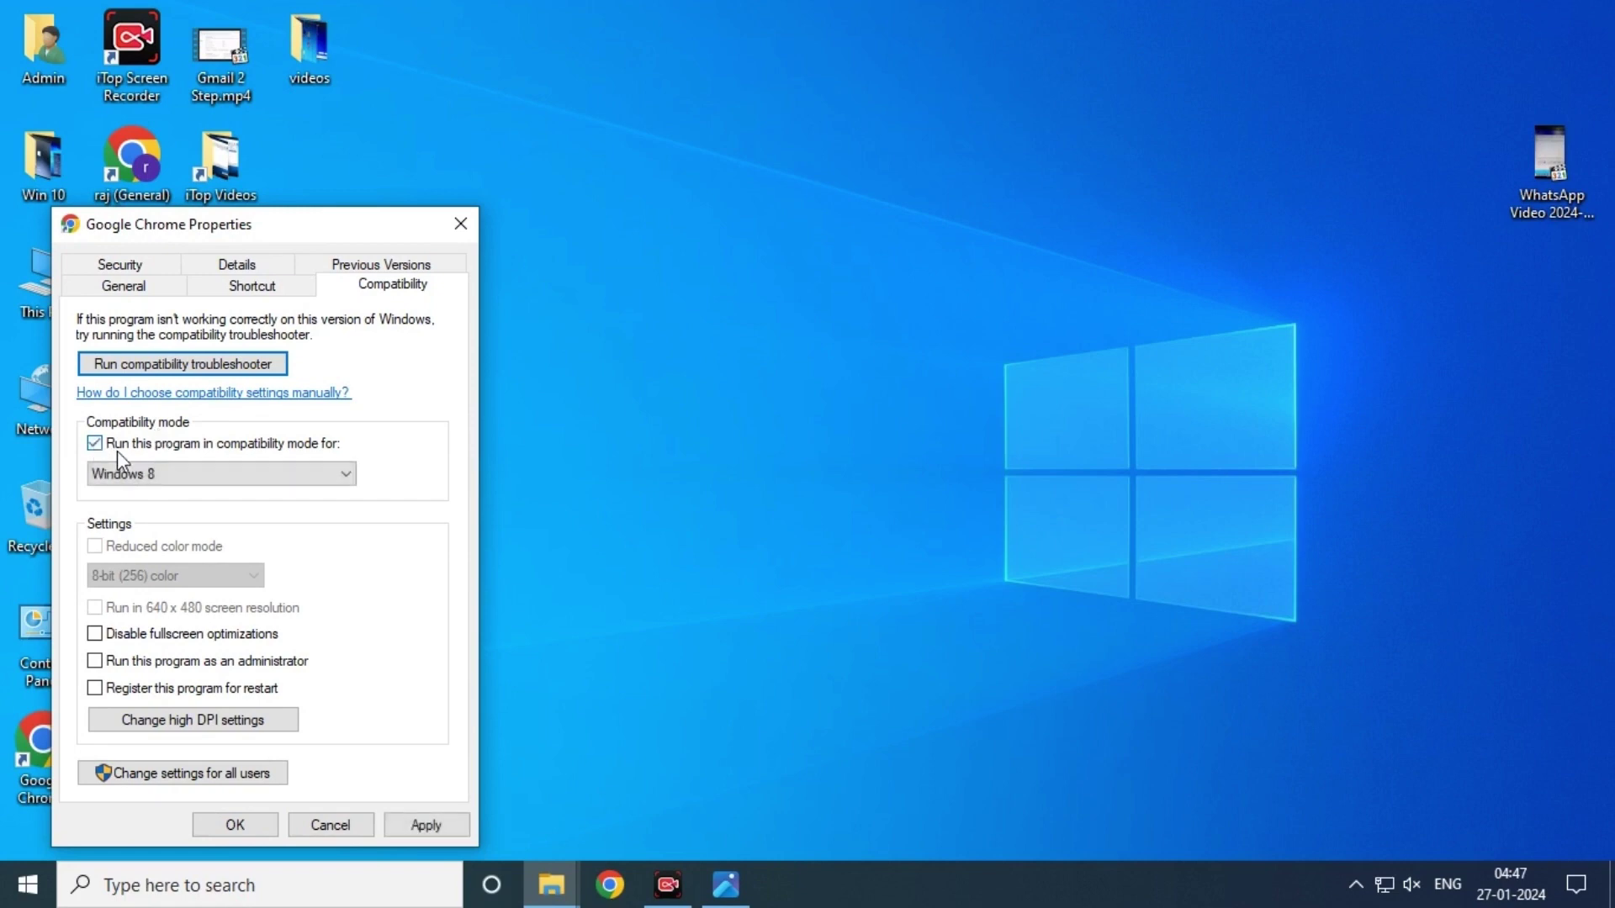
left_click(186, 477)
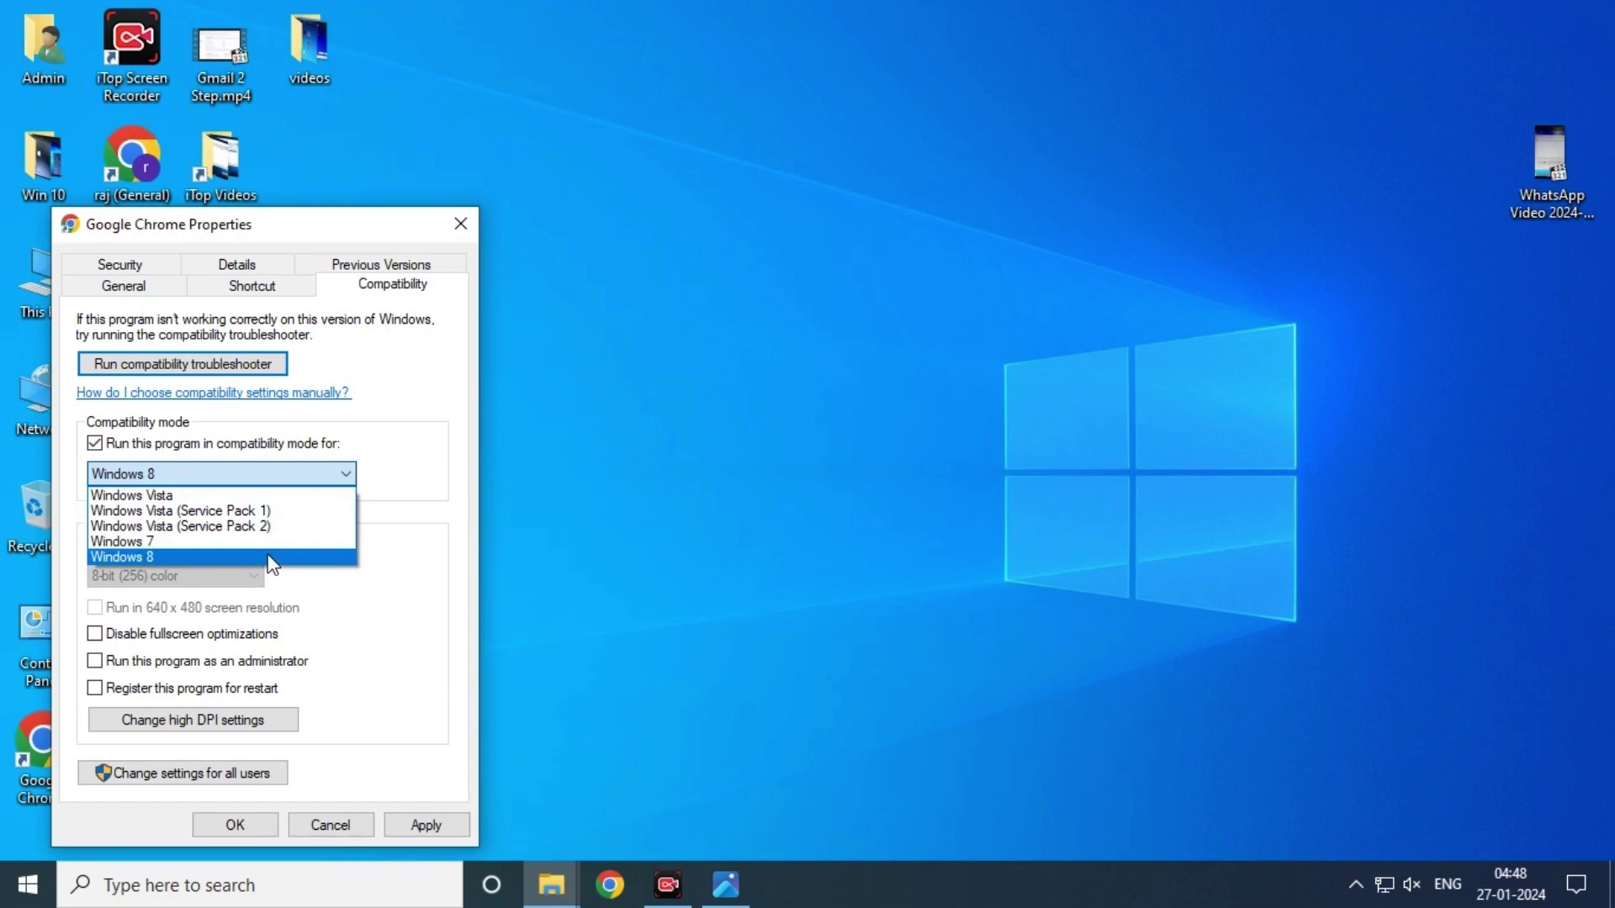
left_click(436, 486)
- Append --no-sandbox to the end of the Chrome shortcut's target path
left_click(263, 268)
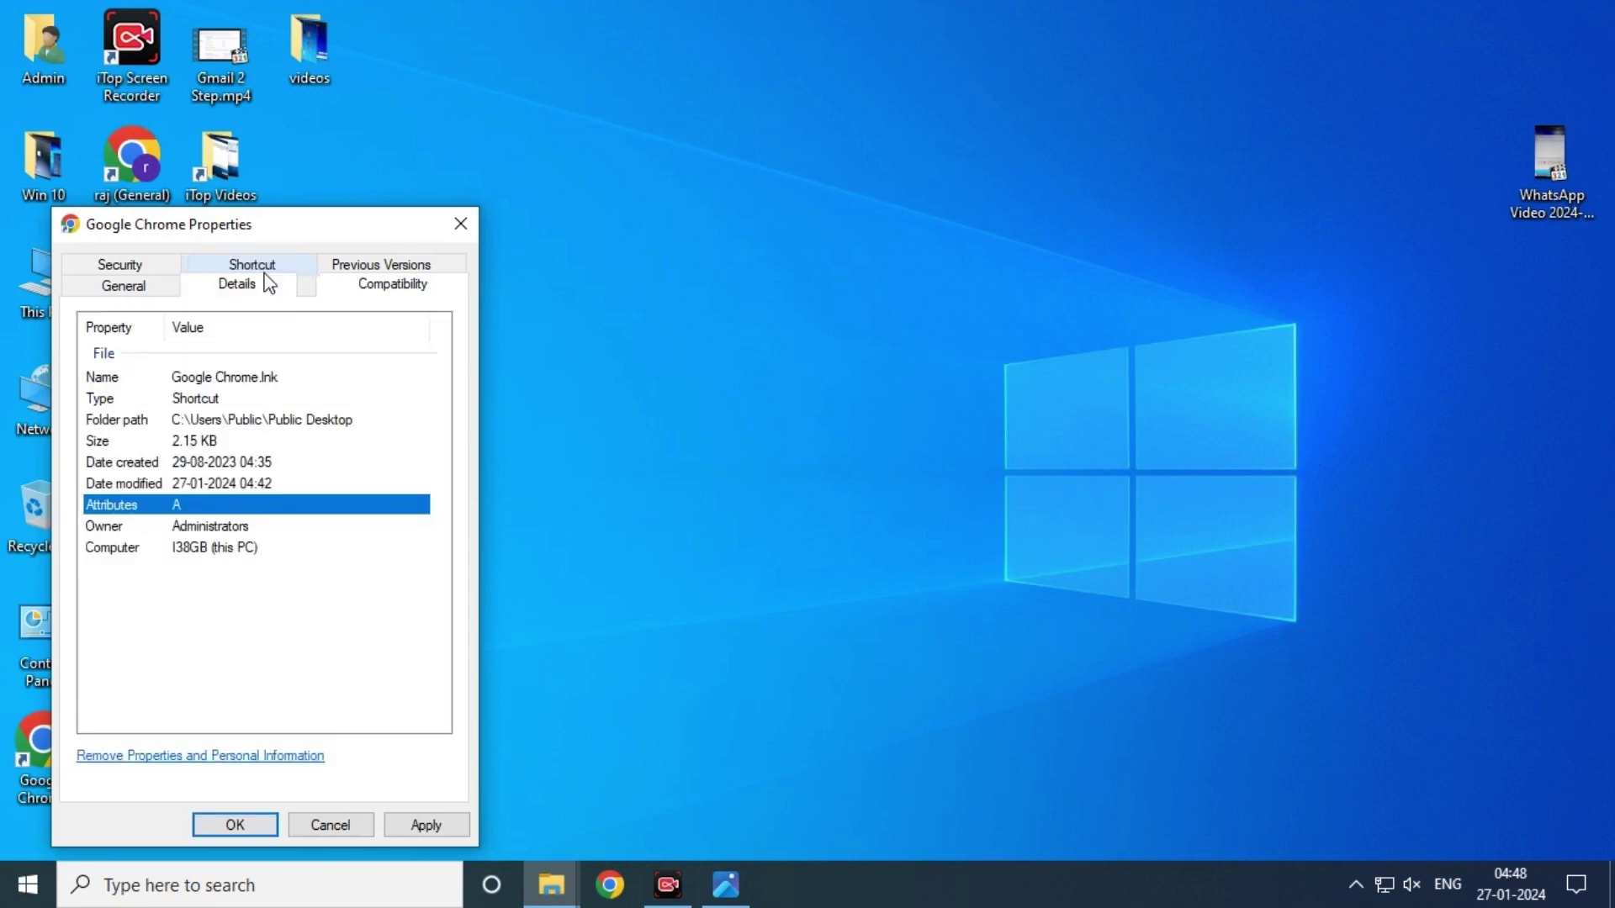
left_click(264, 266)
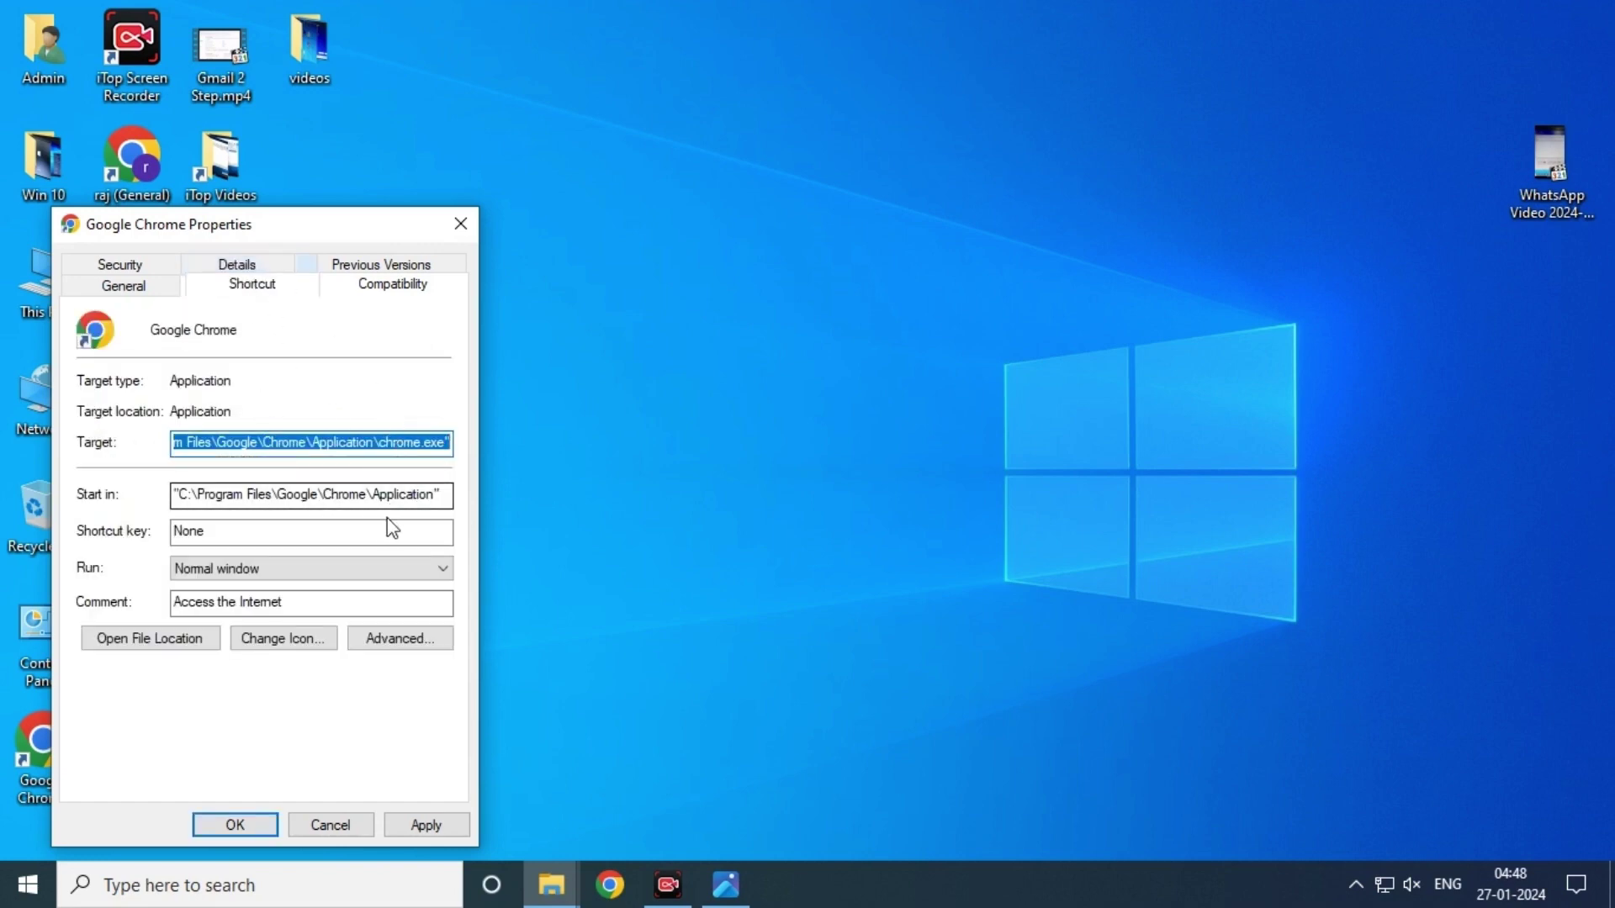
left_click(452, 443)
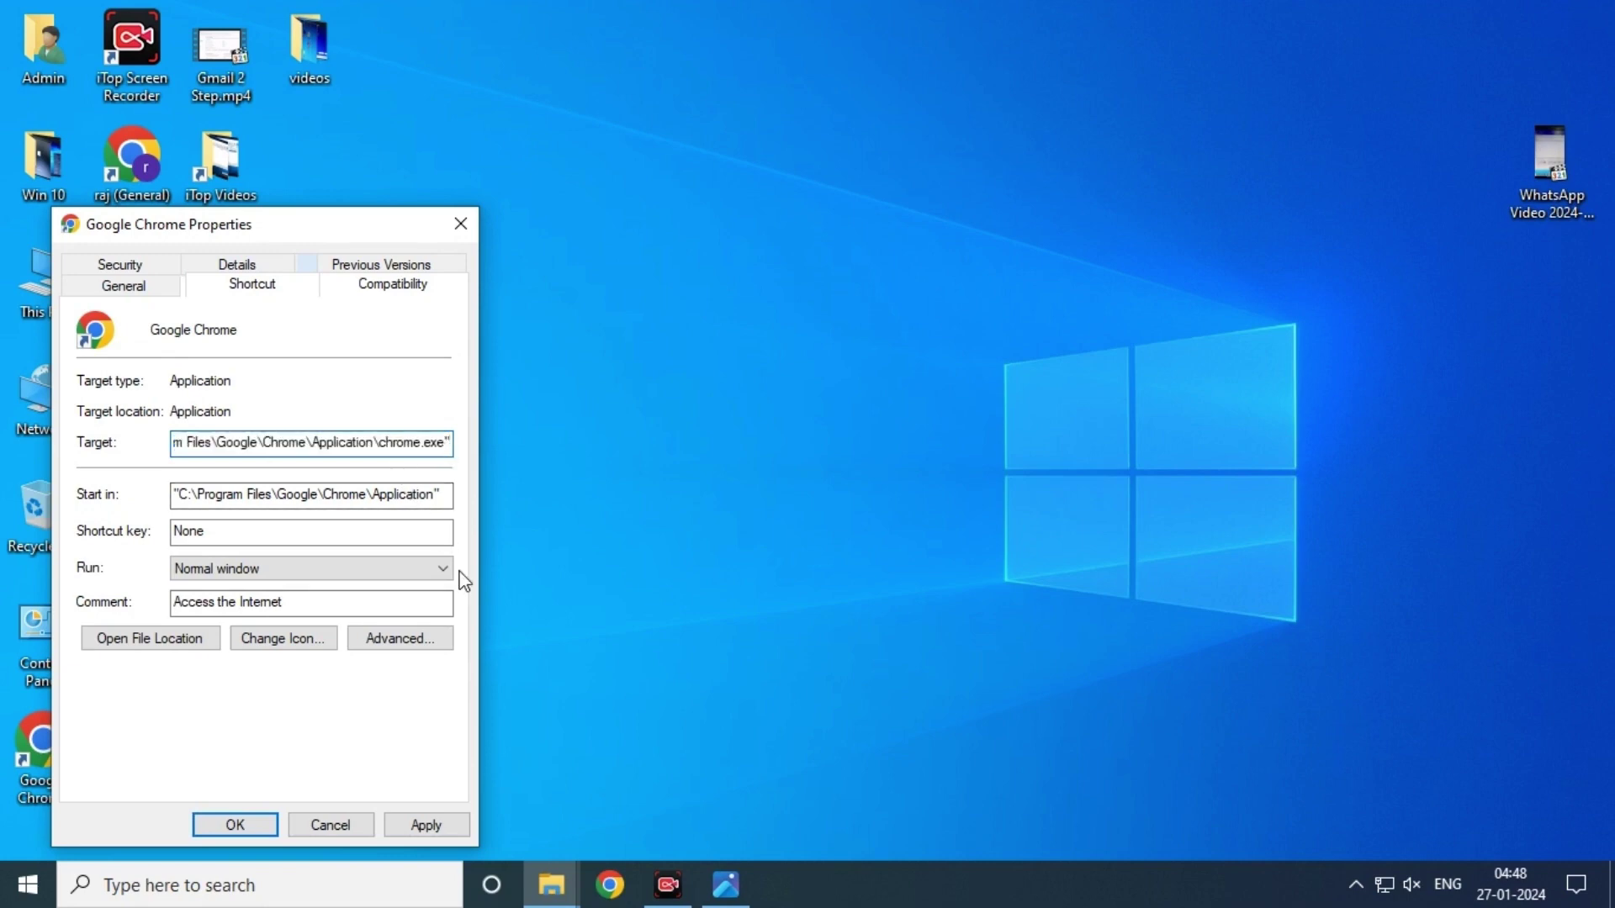
type("--n")
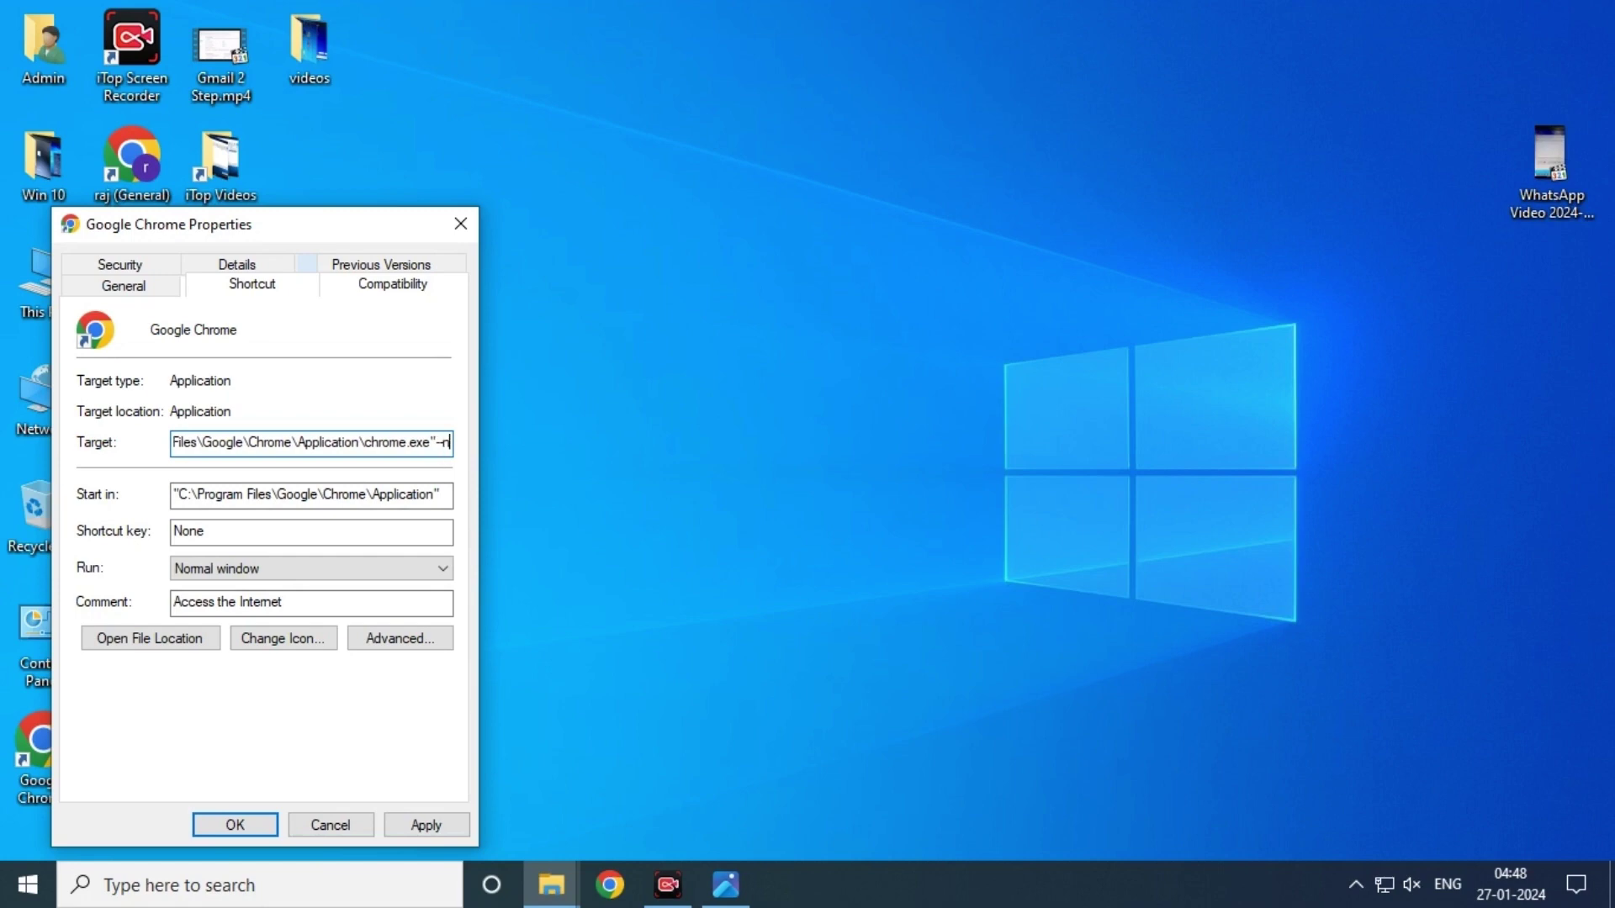
type("o")
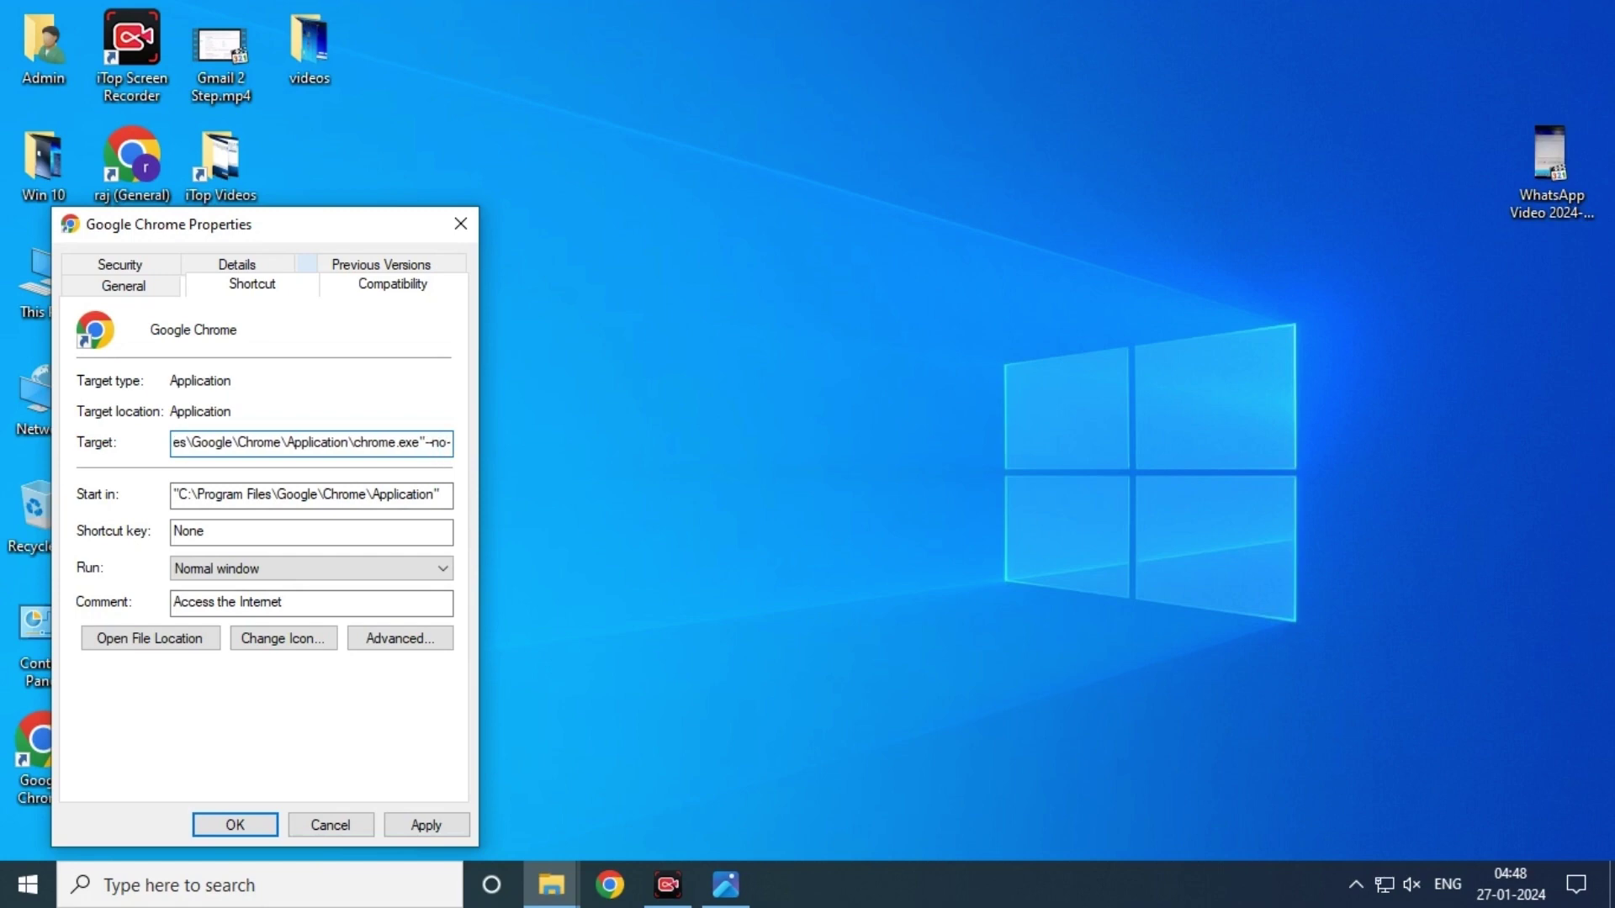
type("-sandbo")
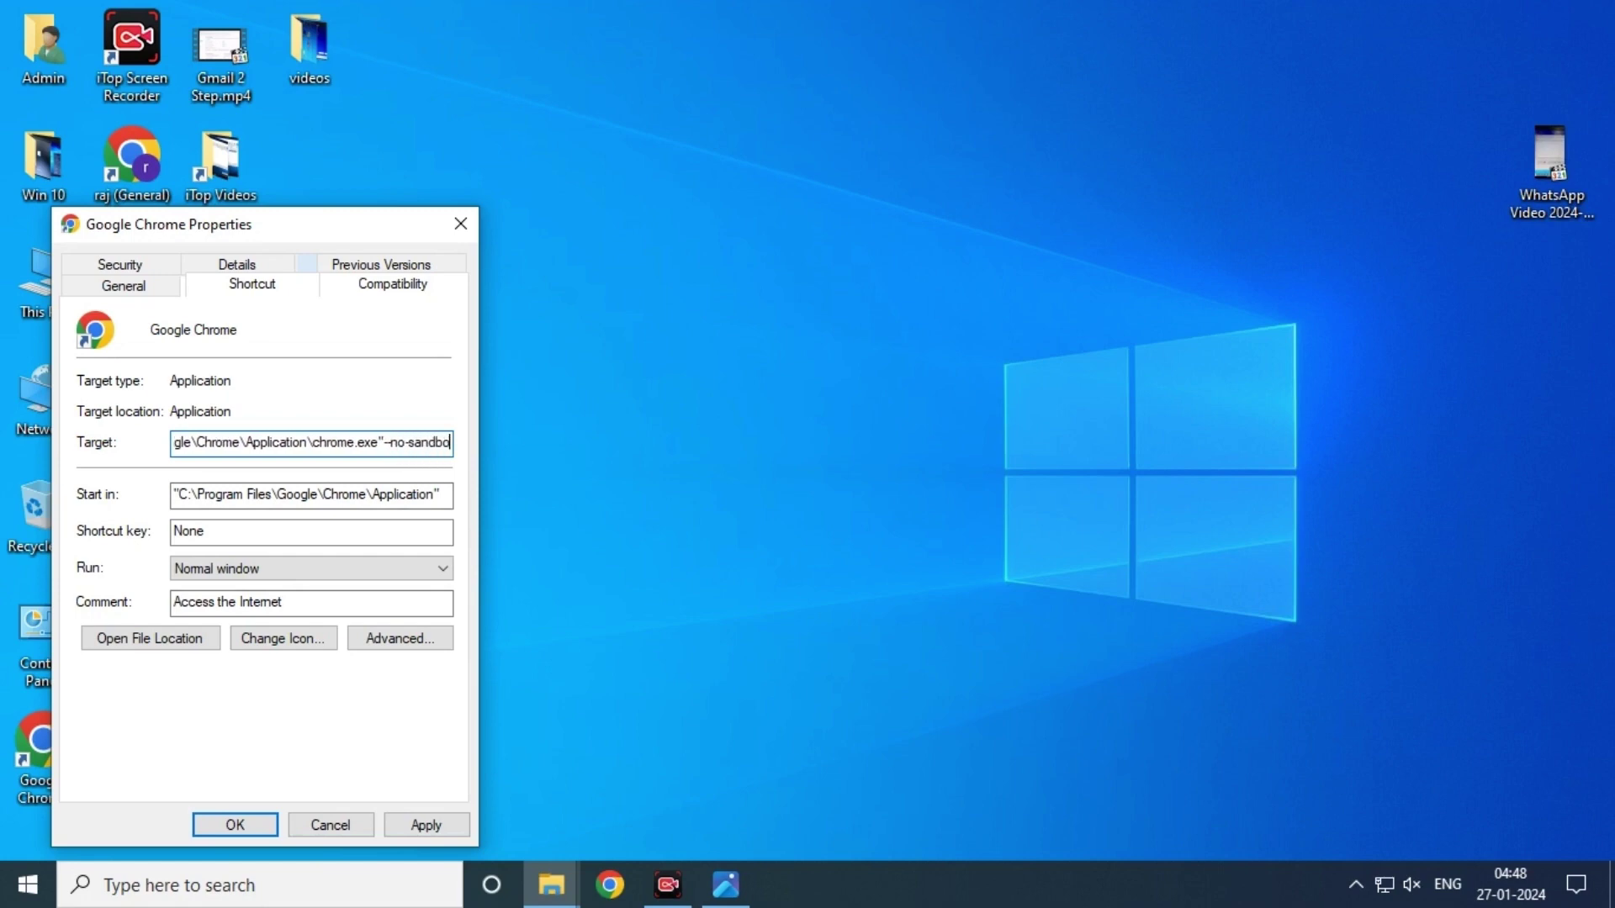
type("x")
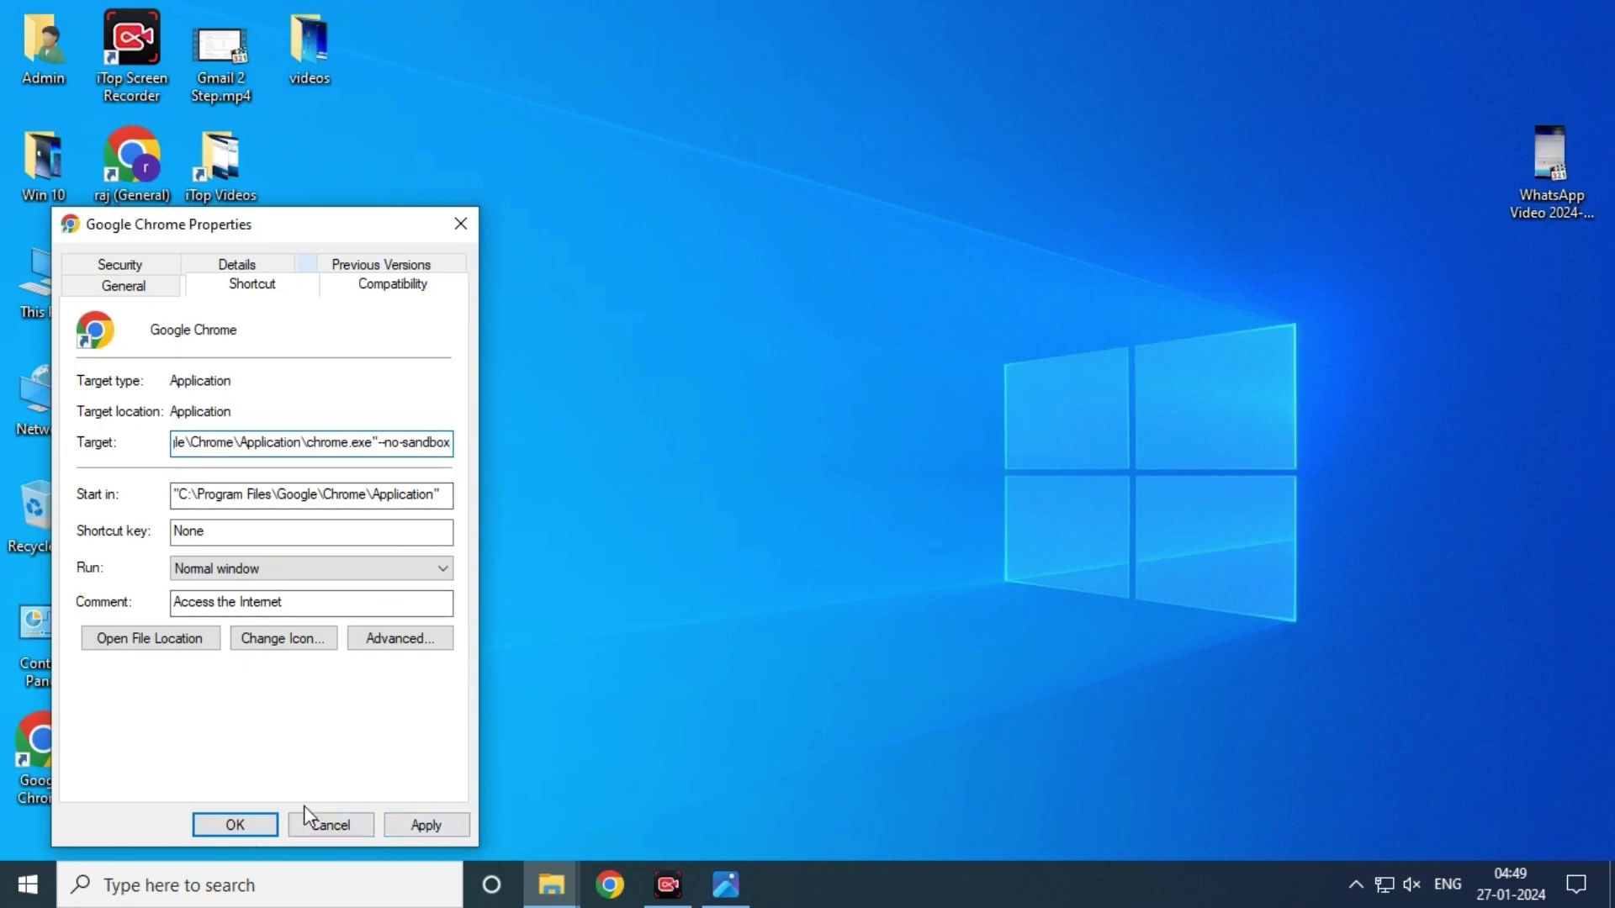
double_click(386, 444)
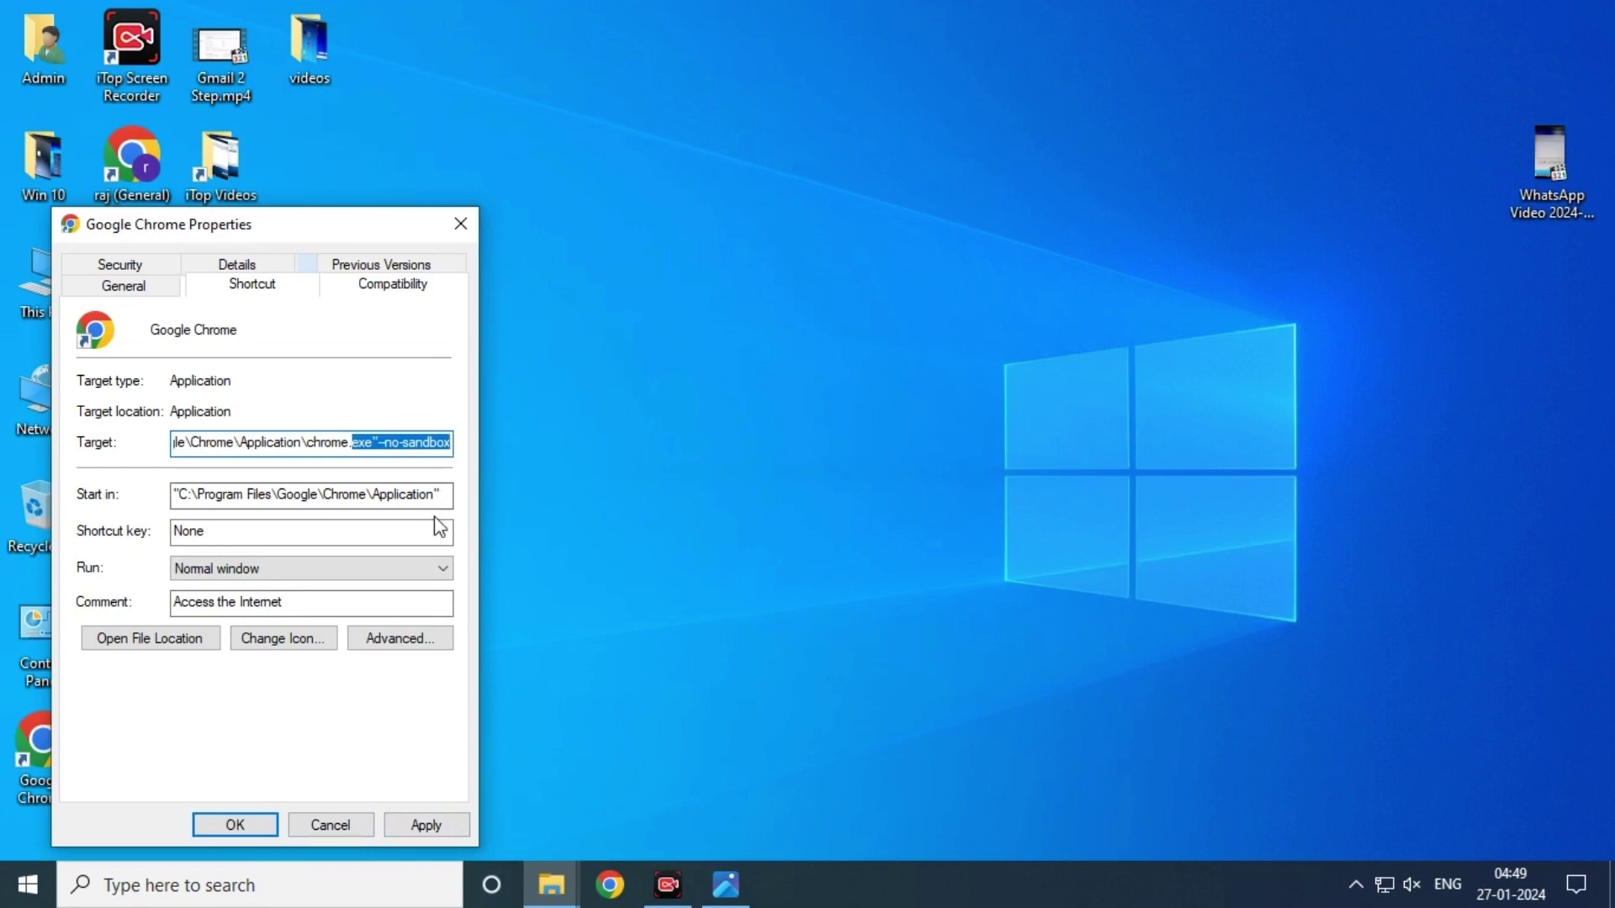
left_click_drag(378, 443, 455, 442)
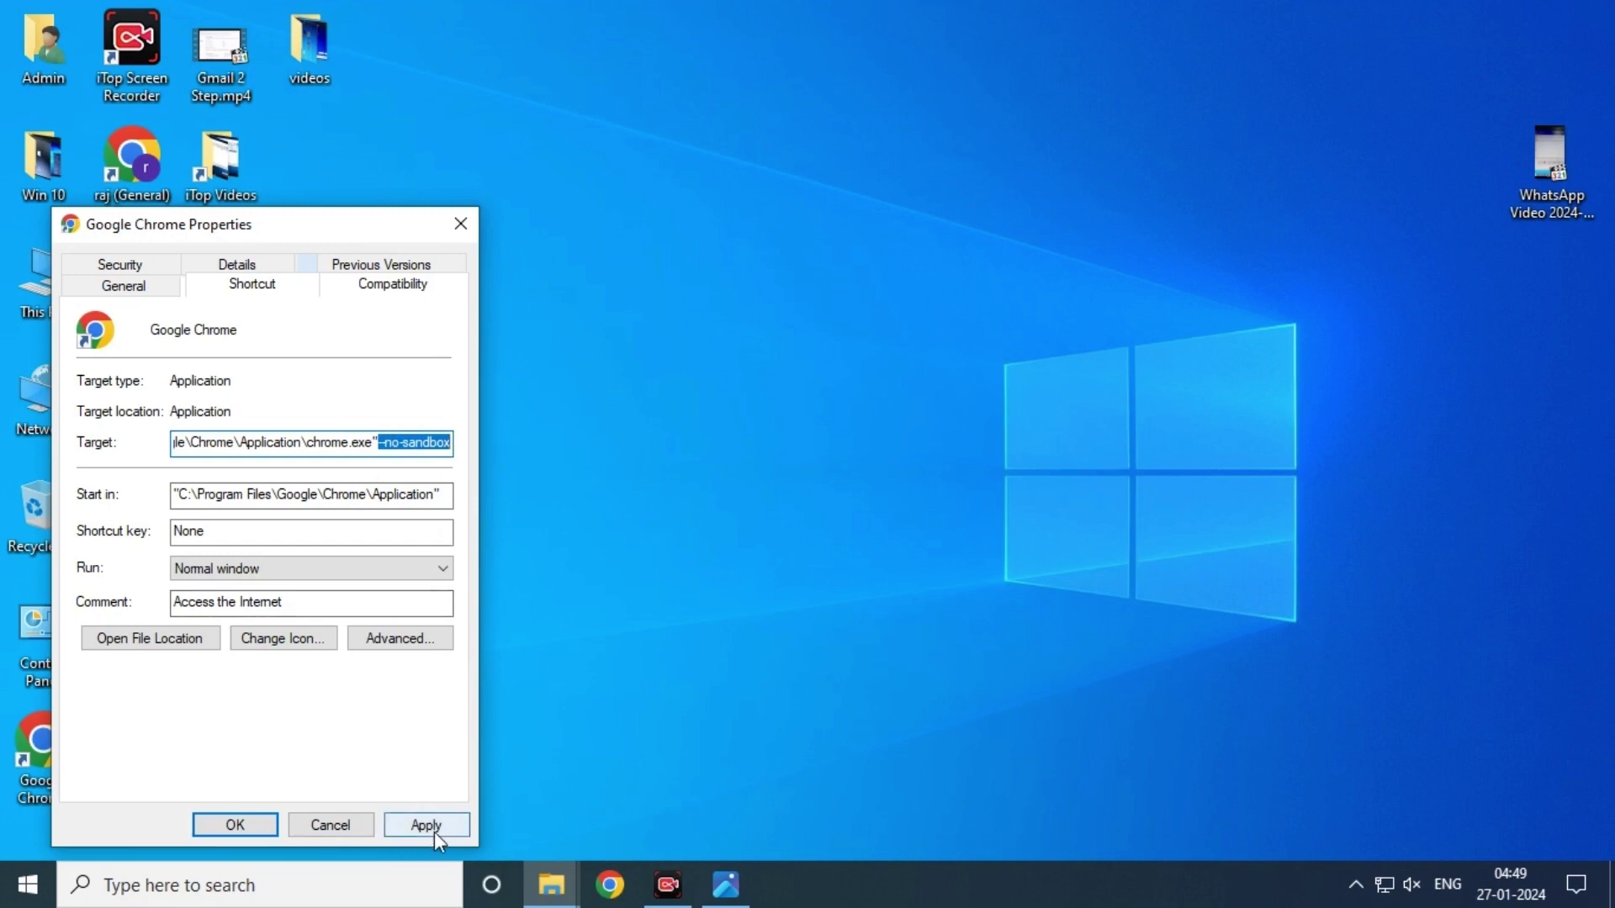
left_click(407, 442)
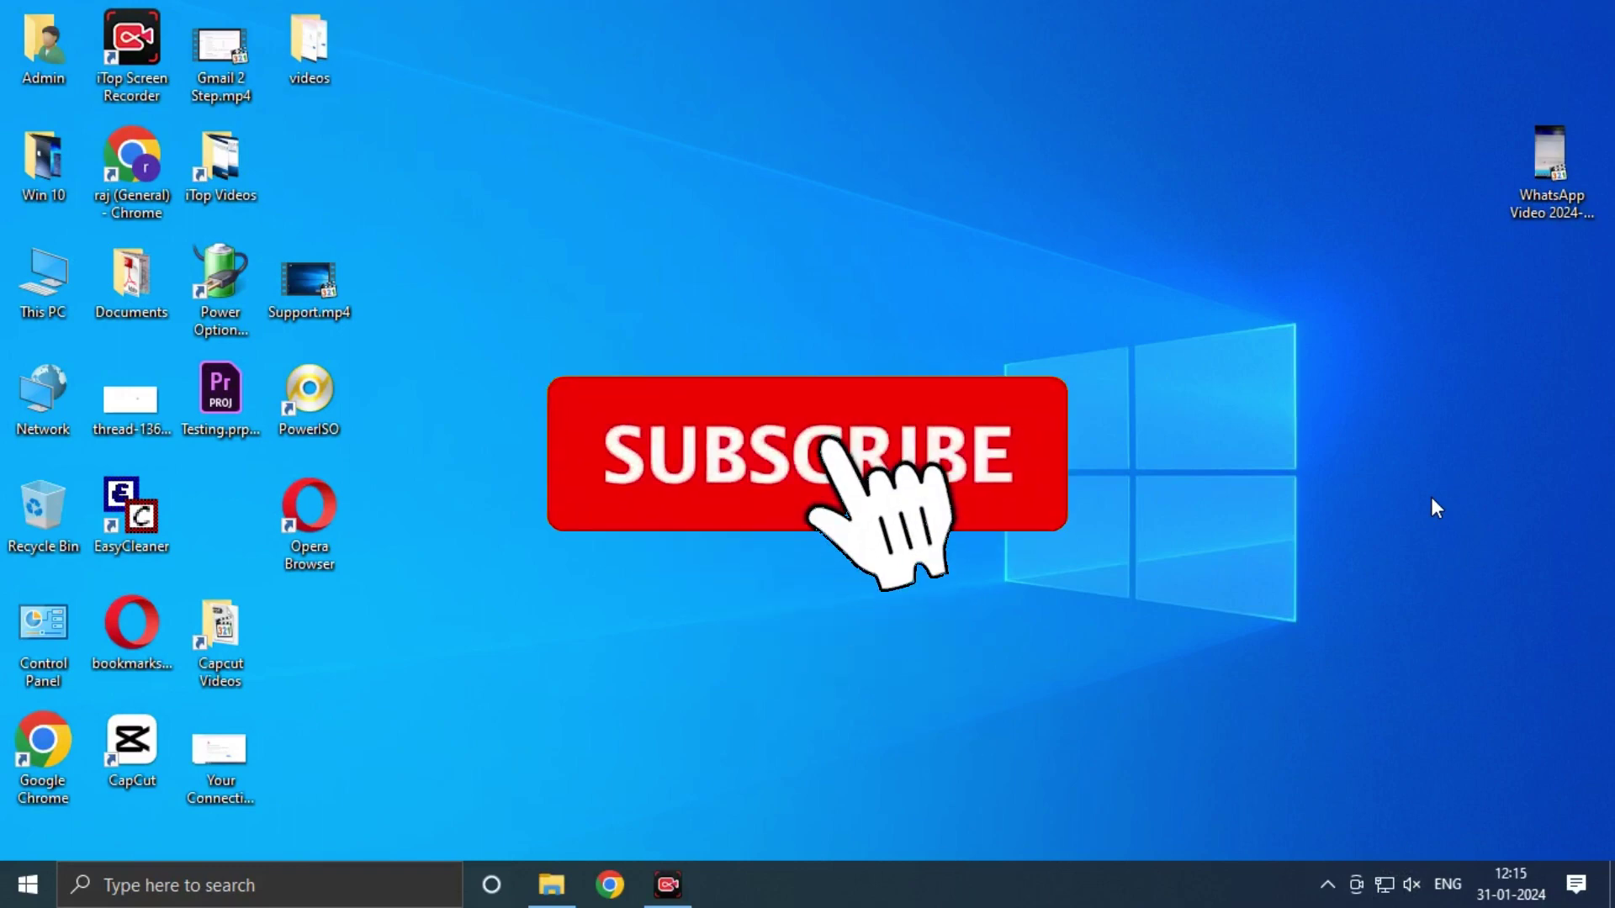
- Run msconfig, inspect the Google Chrome Elevation Service with all Microsoft services hidden, and cancel System Configuration without changes
key("super+r")
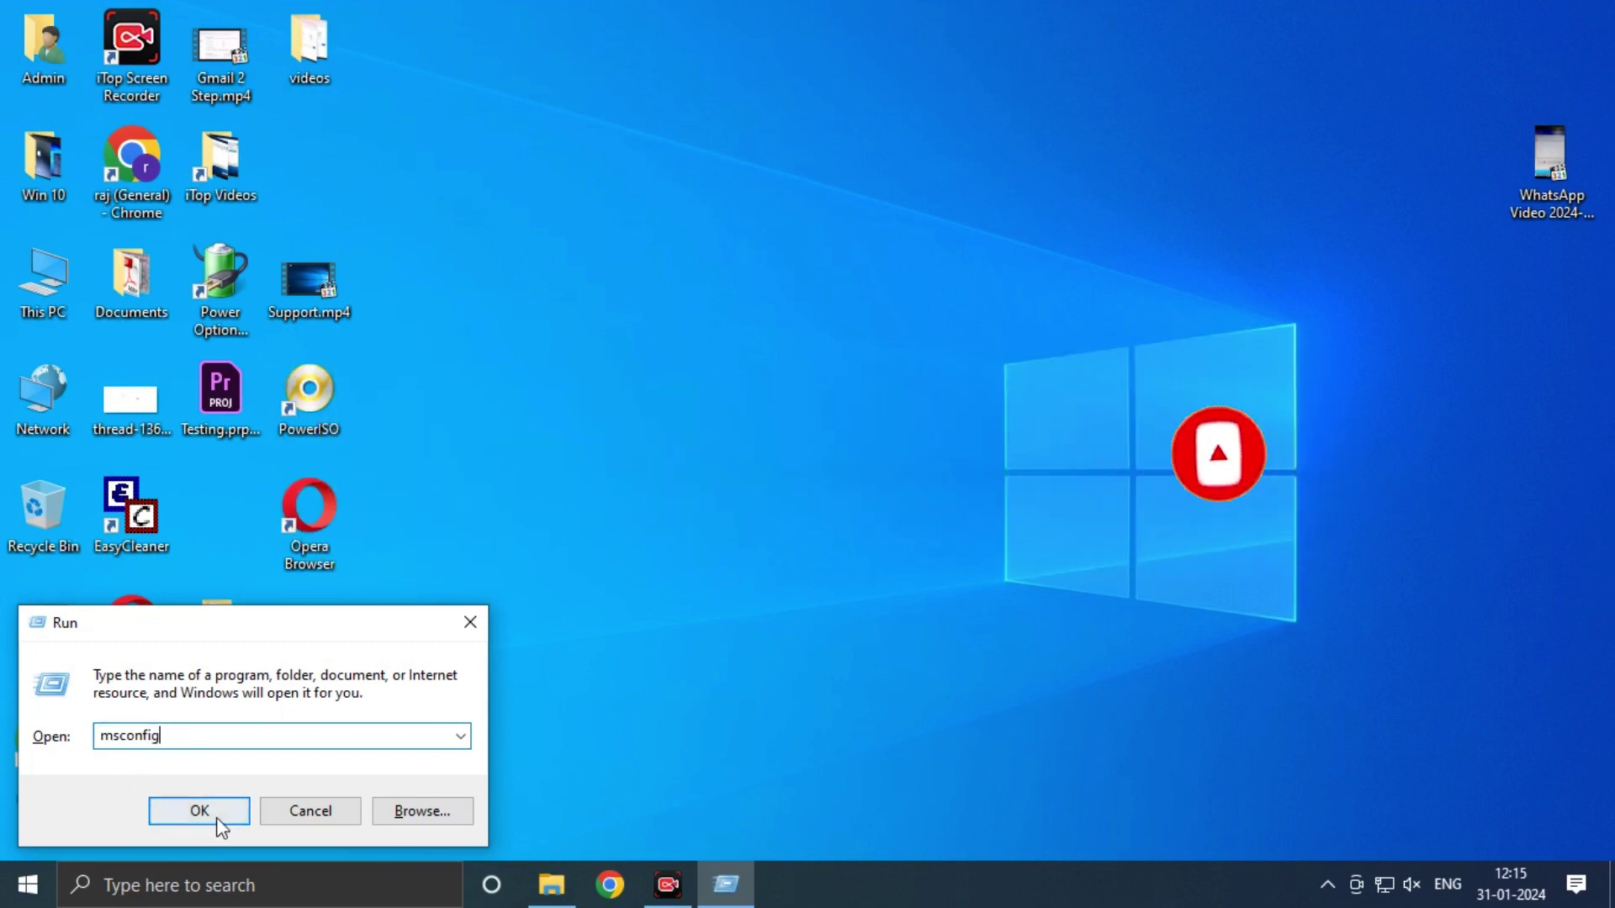
left_click(215, 816)
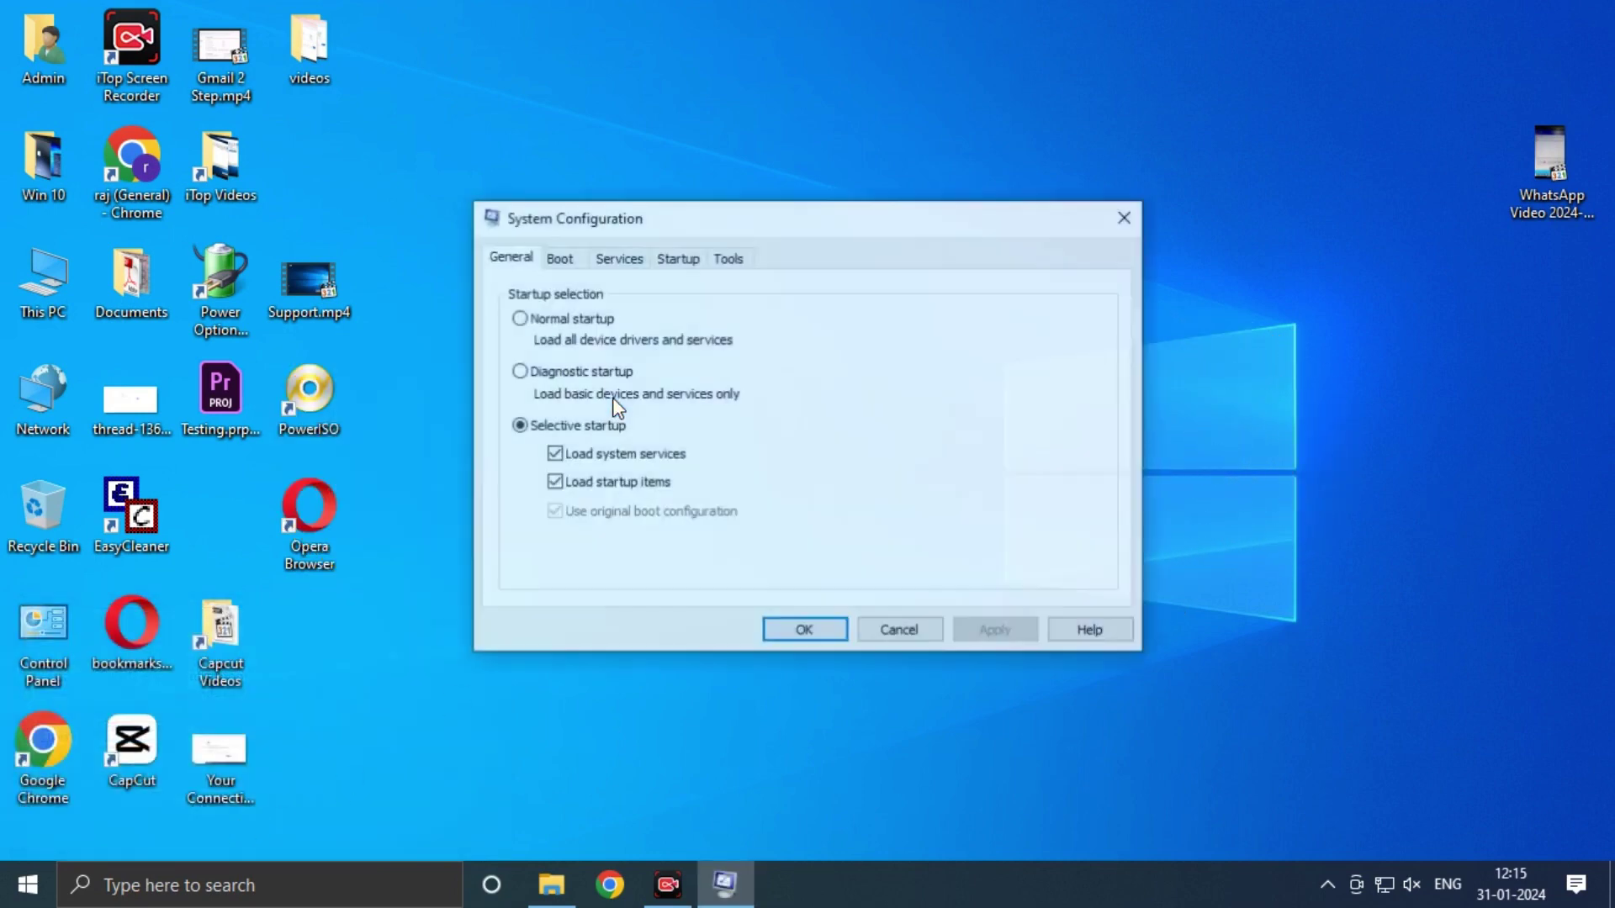
left_click(629, 261)
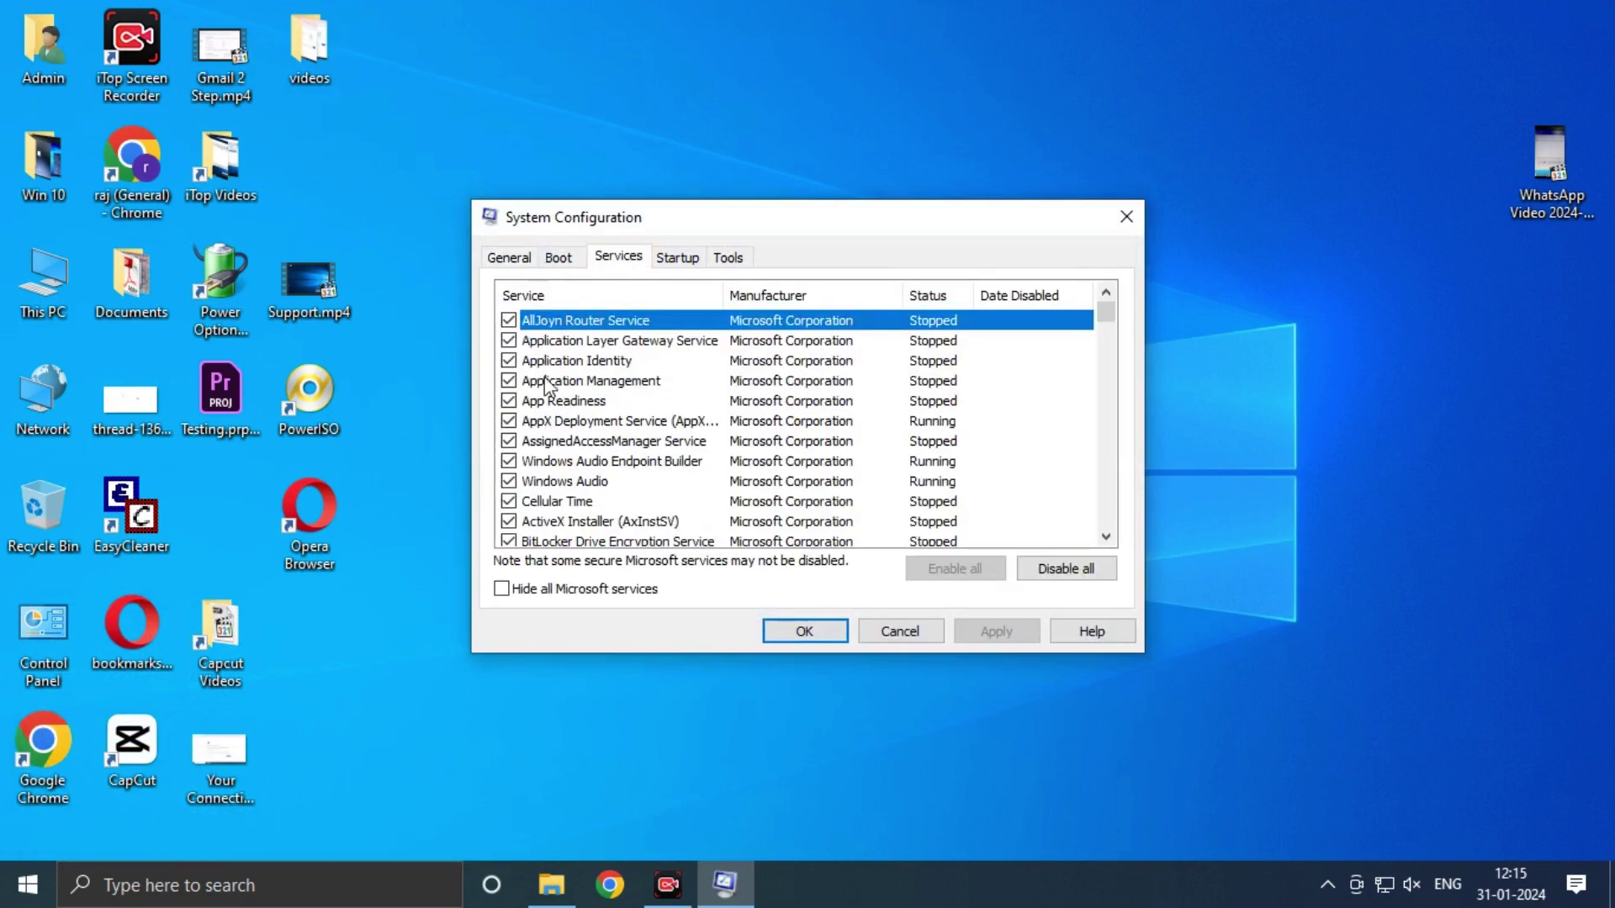
left_click(503, 588)
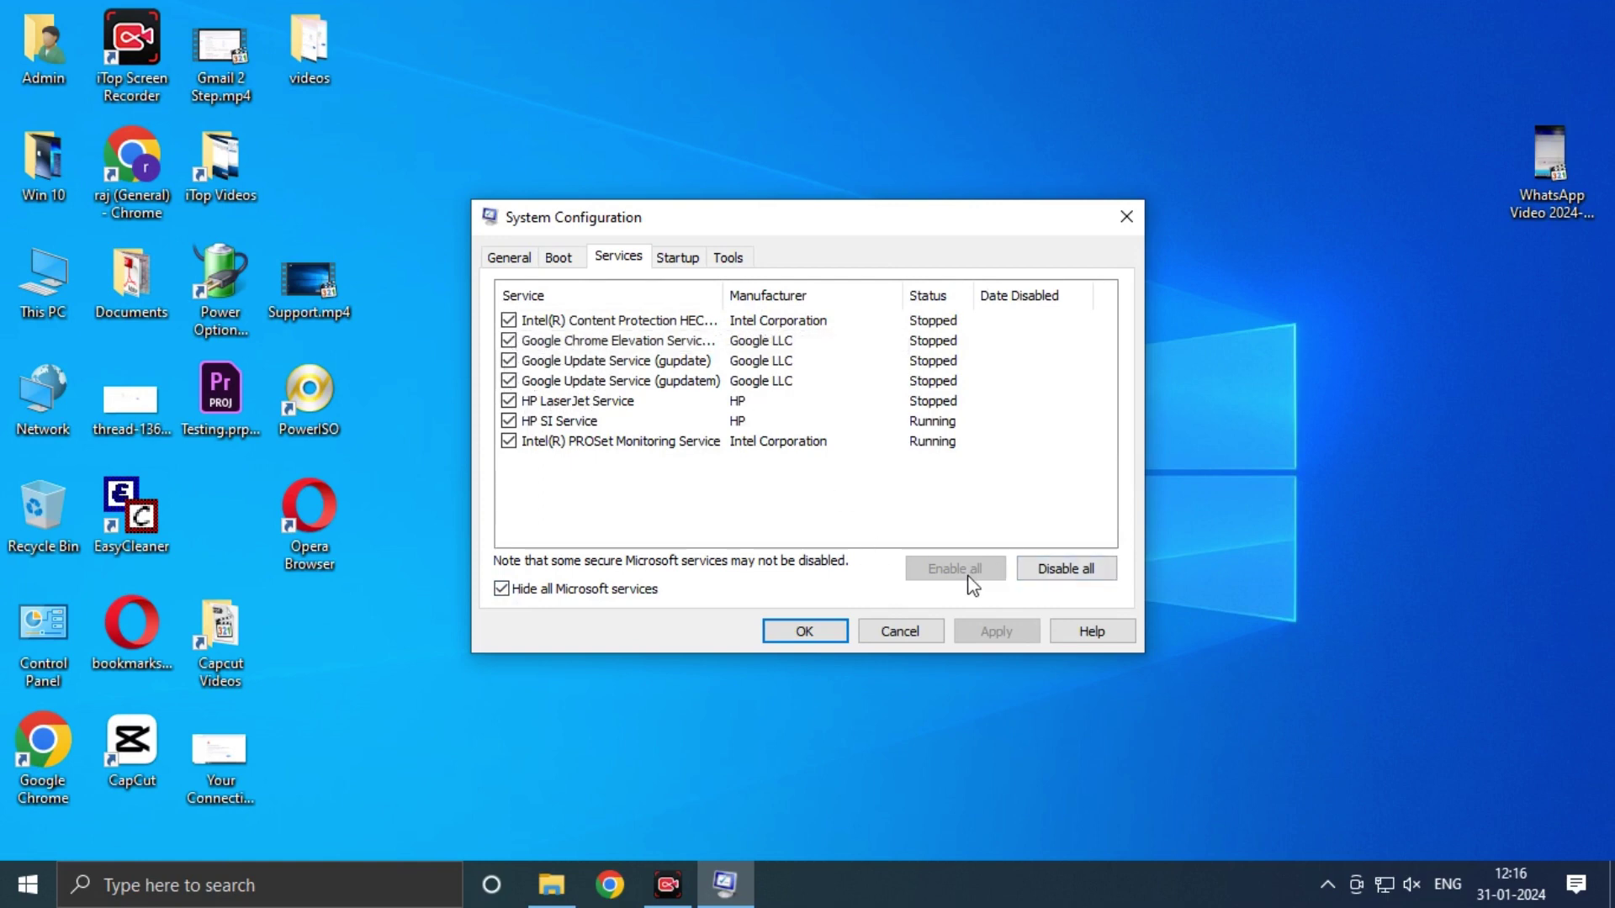
left_click(683, 341)
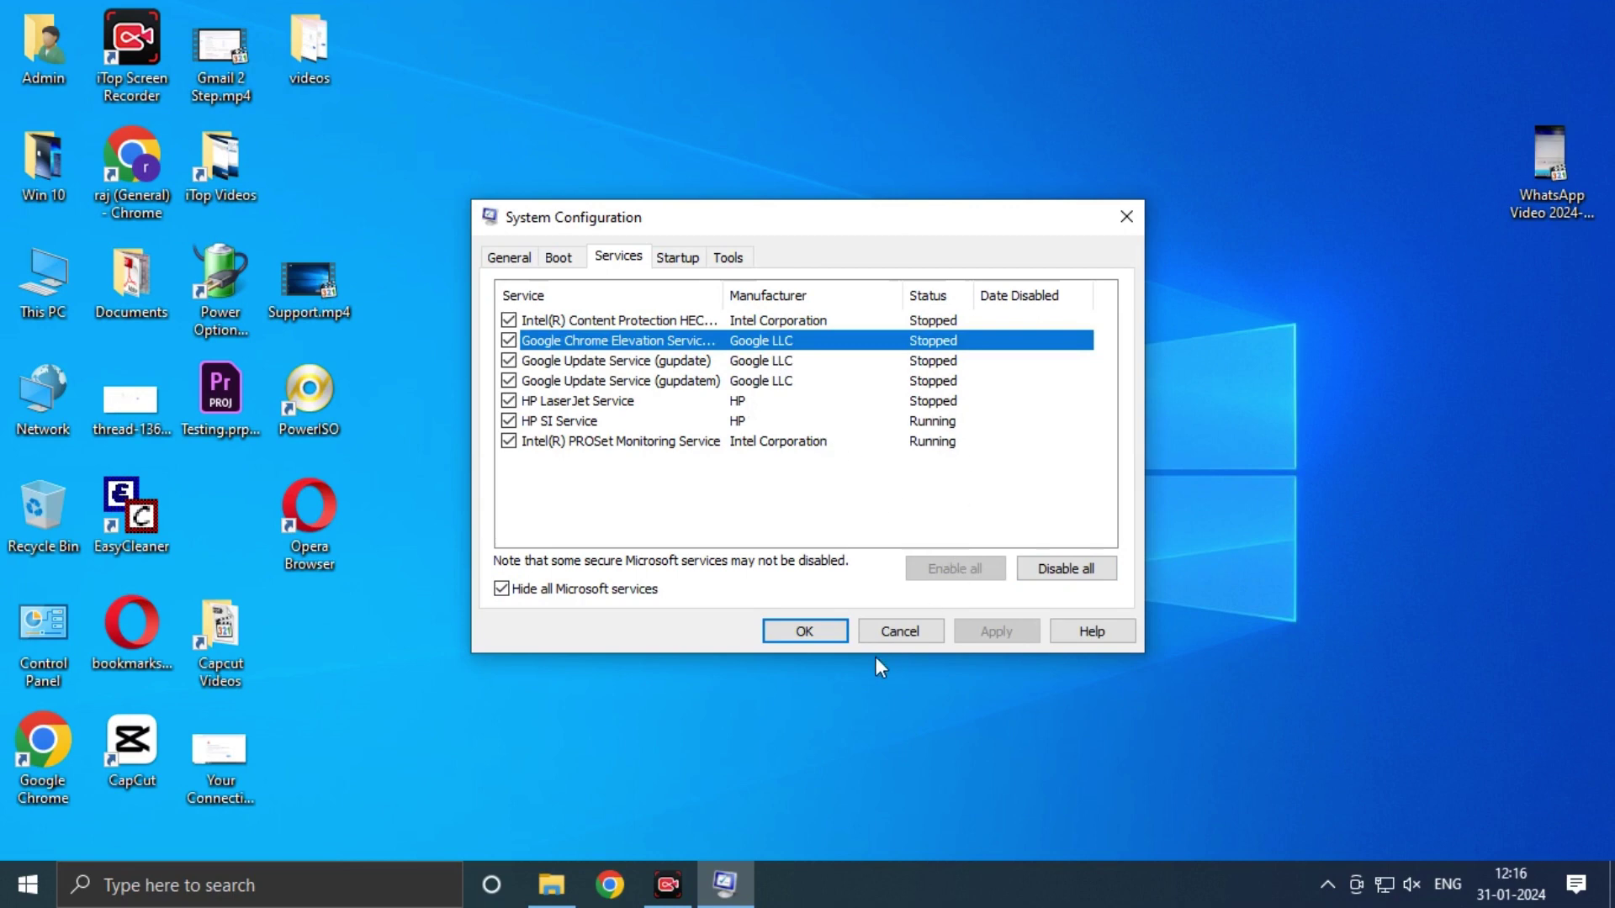
left_click(898, 632)
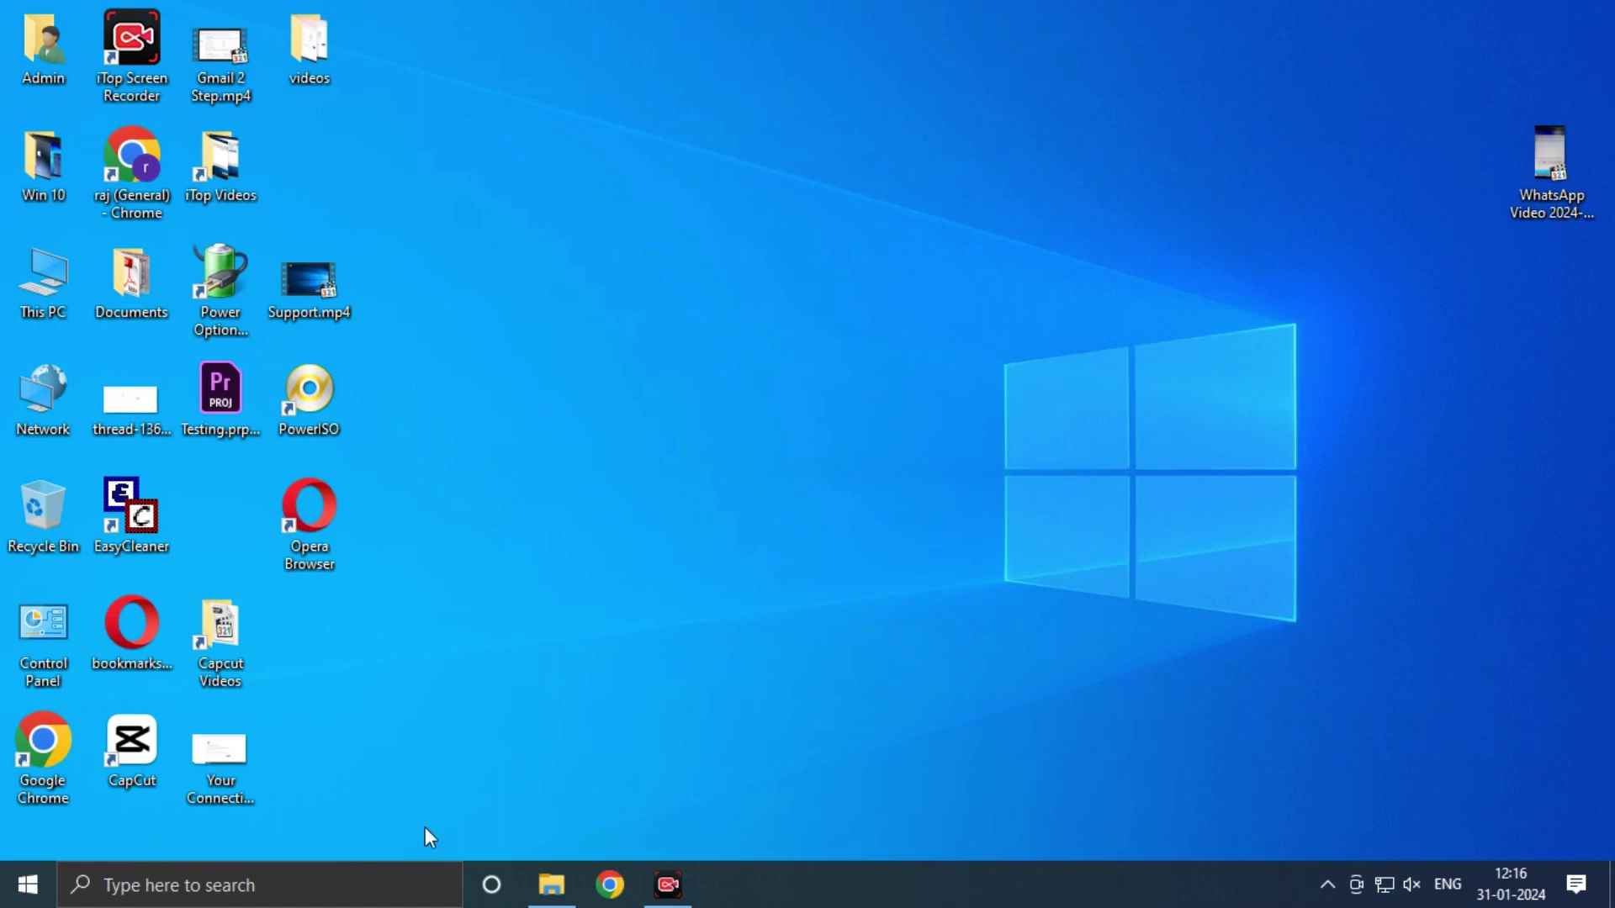
- Reopen System Configuration with msconfig, review the services with all Microsoft ones hidden, and cancel without changes
key("super+r")
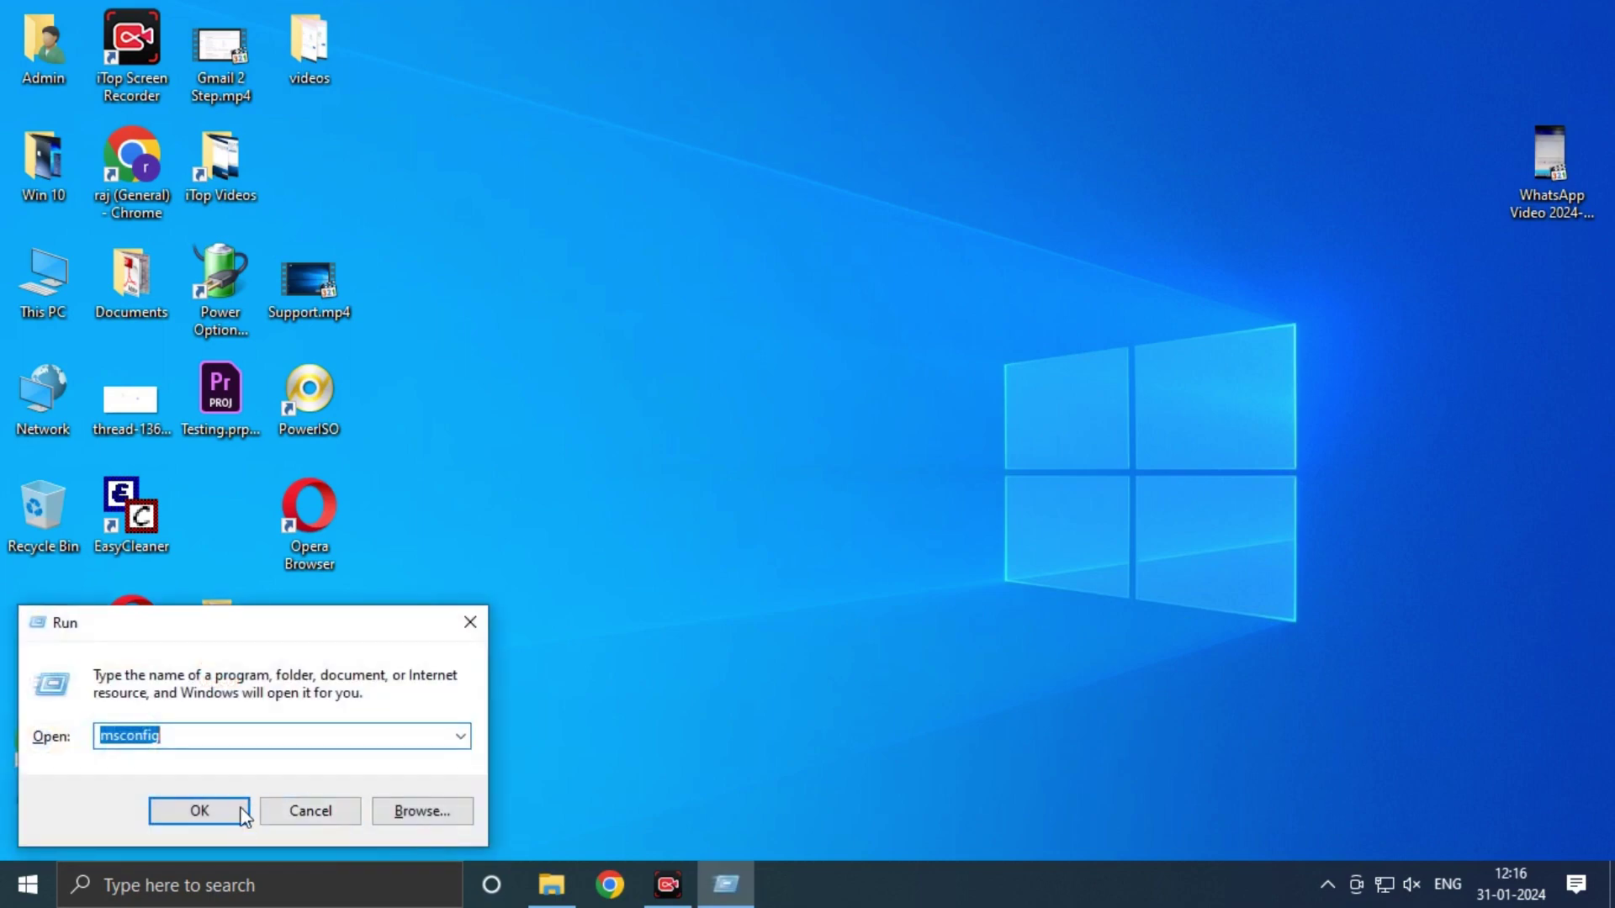
left_click(240, 809)
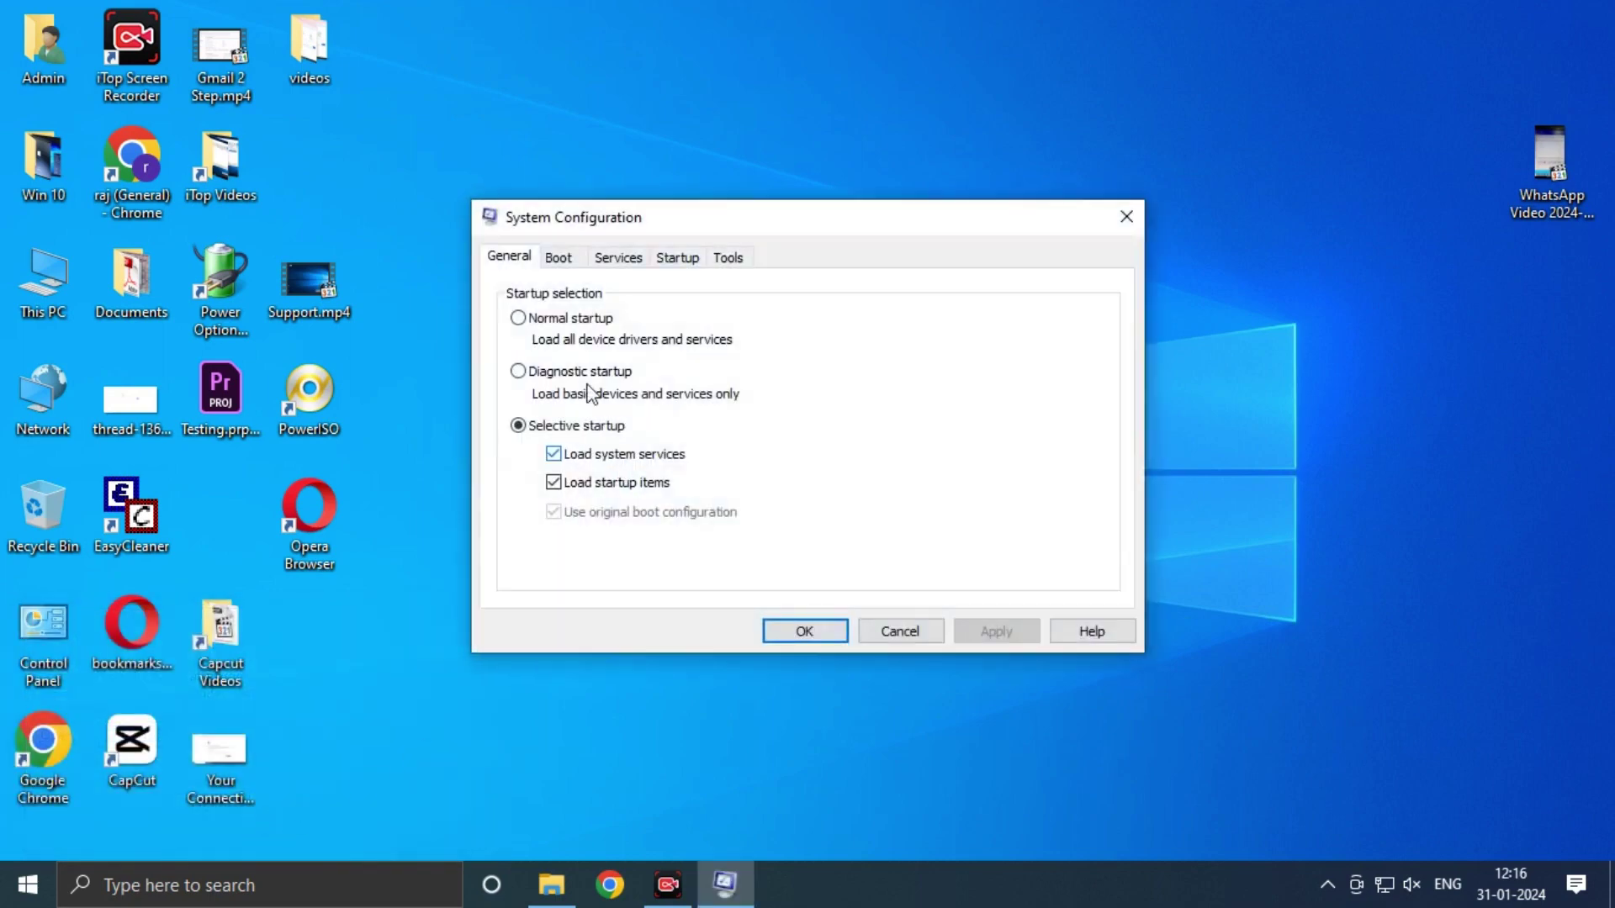
left_click(609, 265)
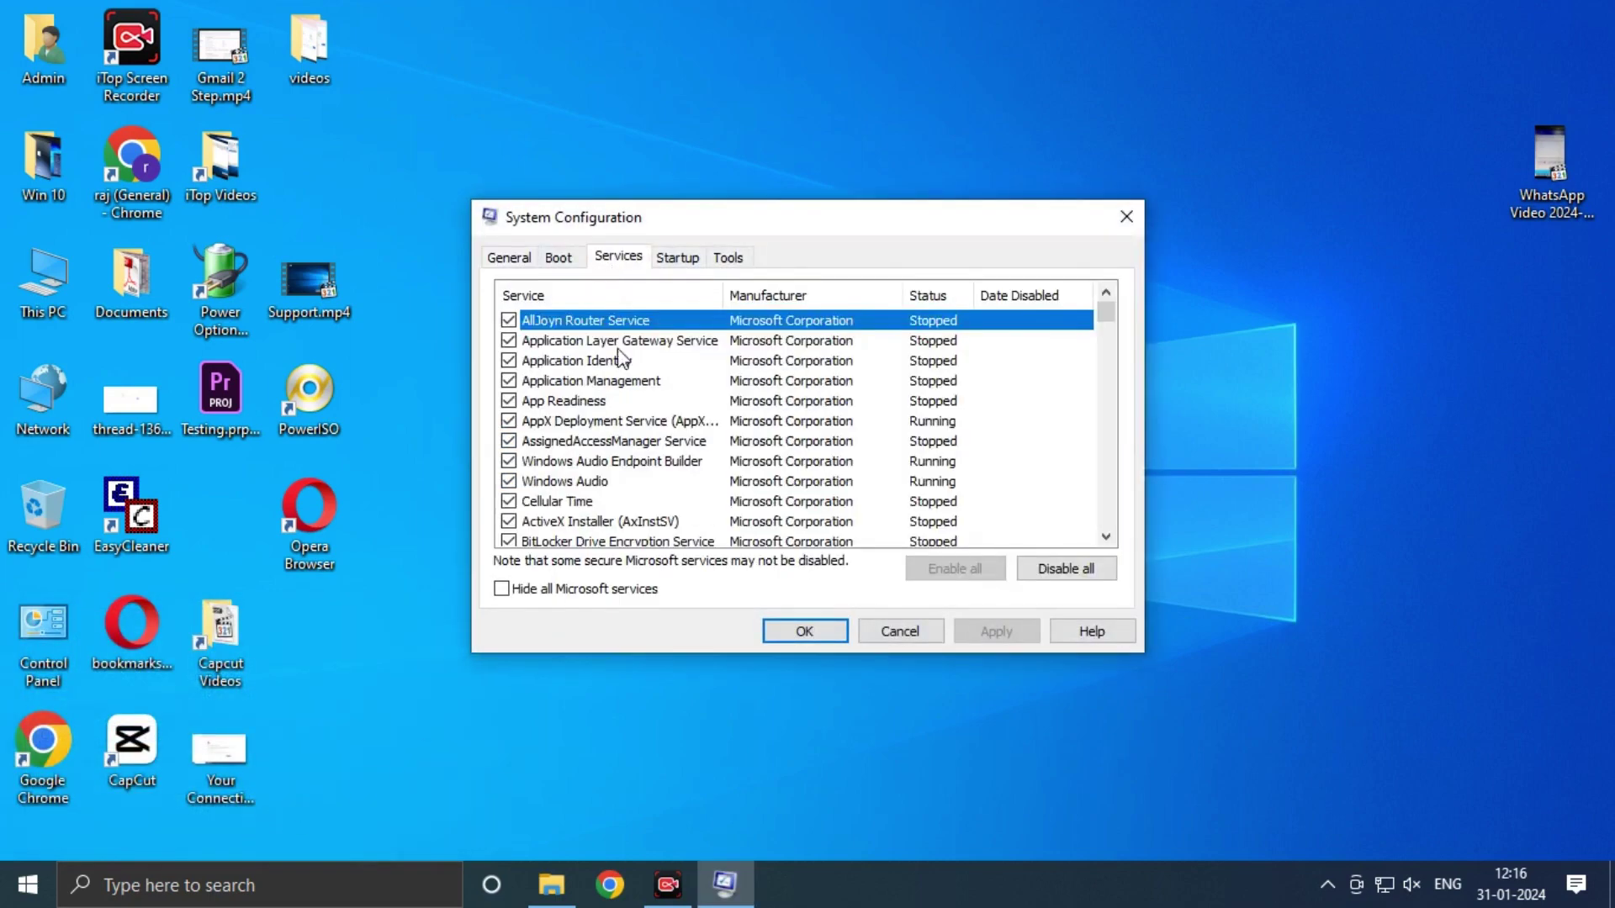
left_click(502, 589)
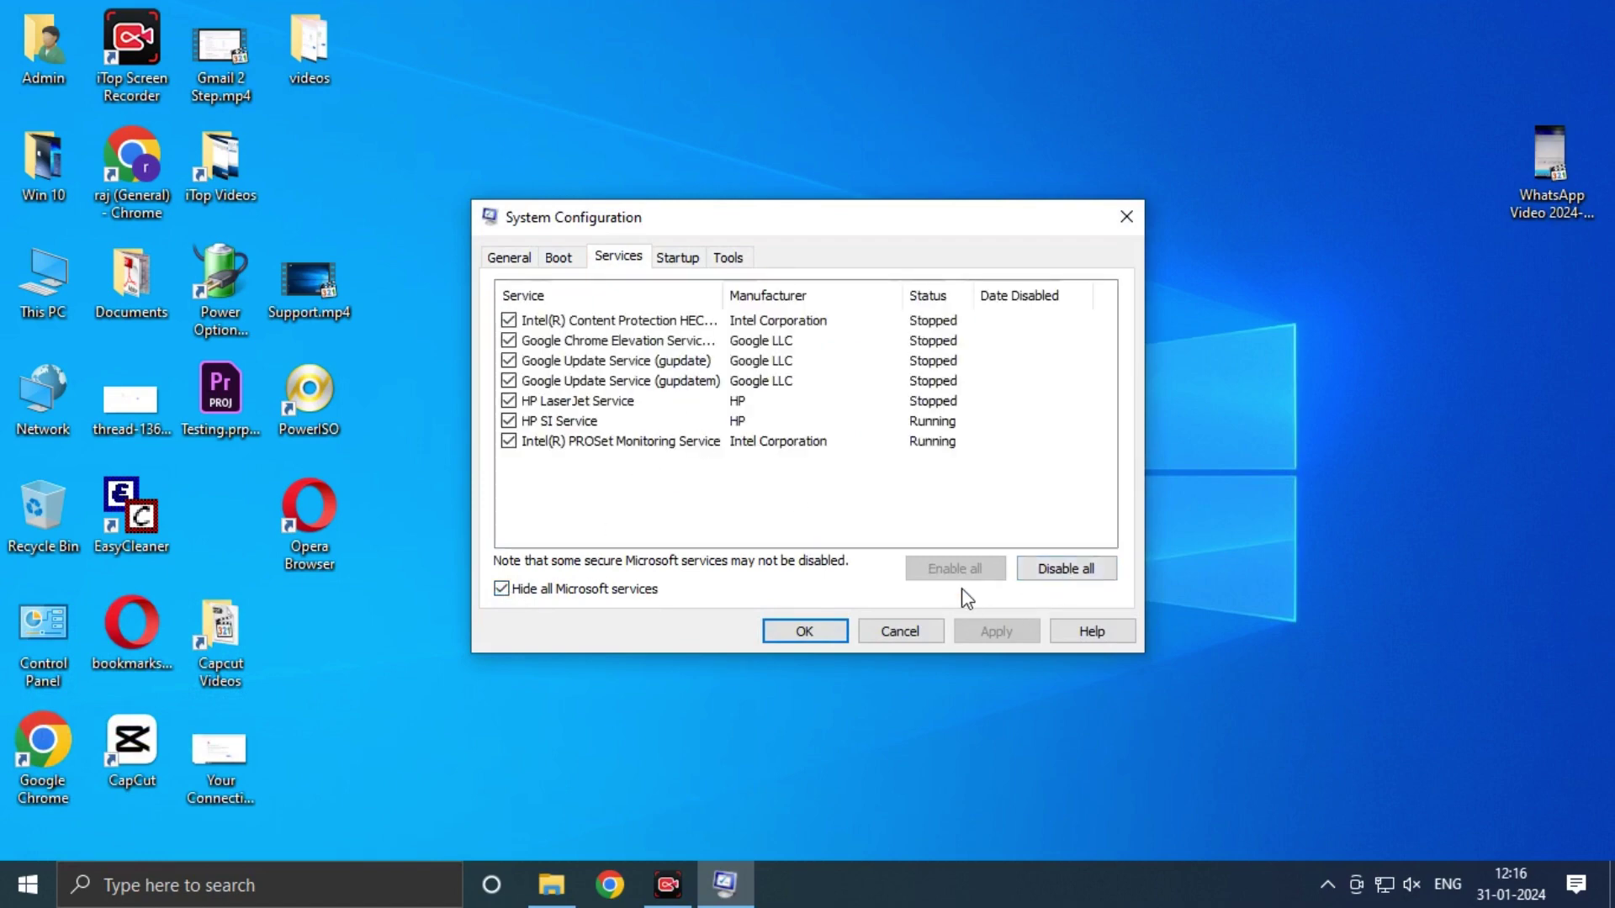
left_click(917, 636)
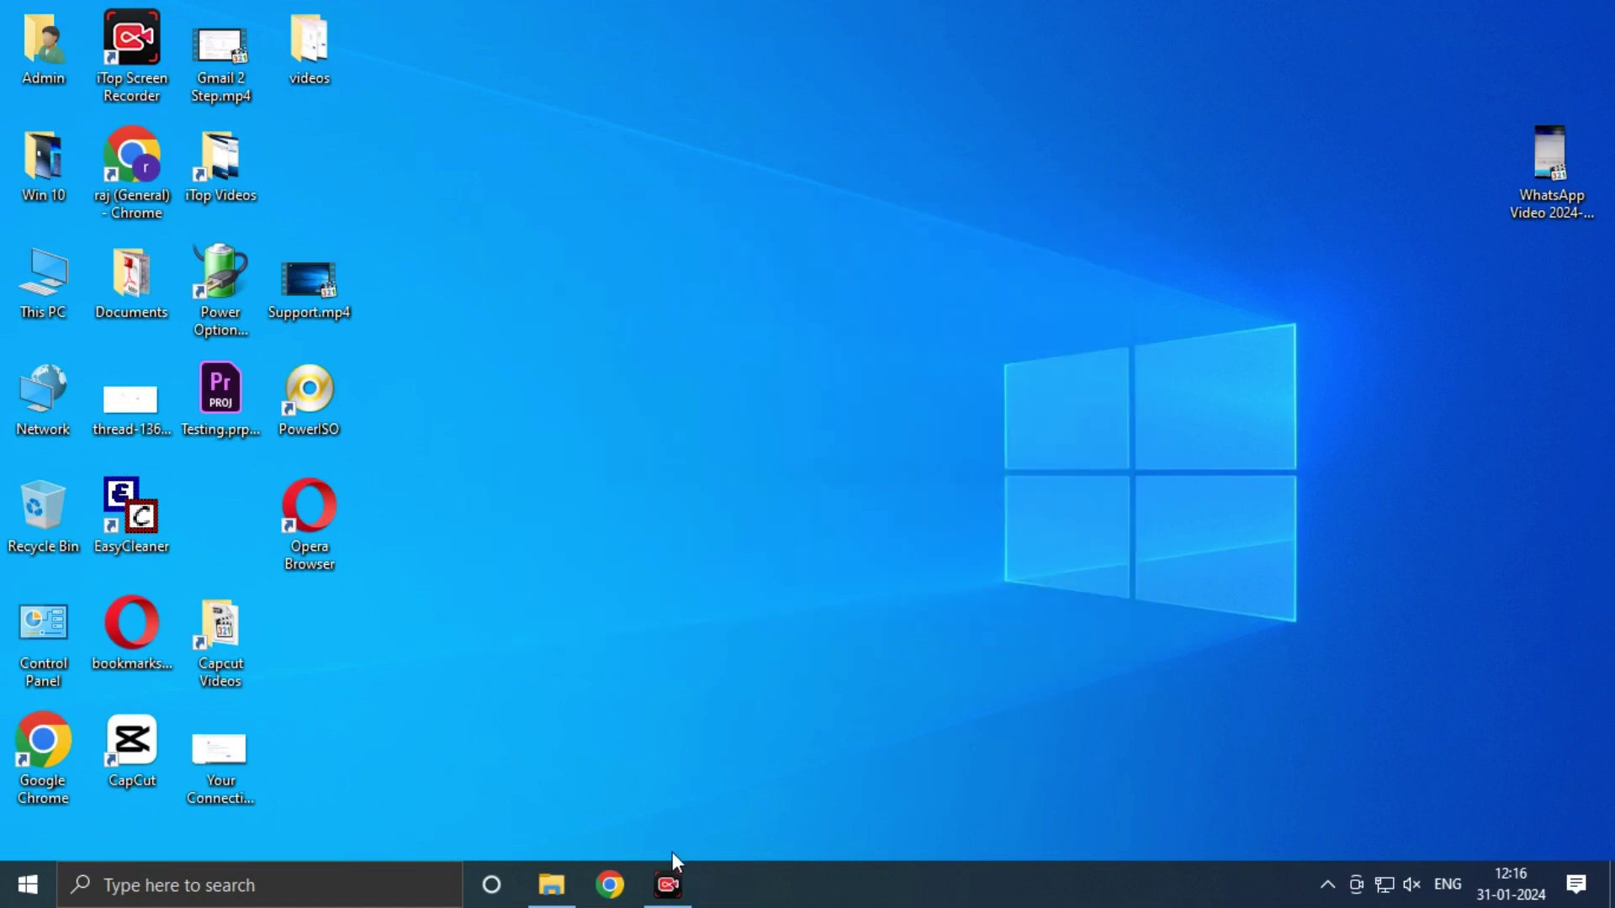
- Launch Chrome with the existing profile and open the extensions management page
left_click(610, 885)
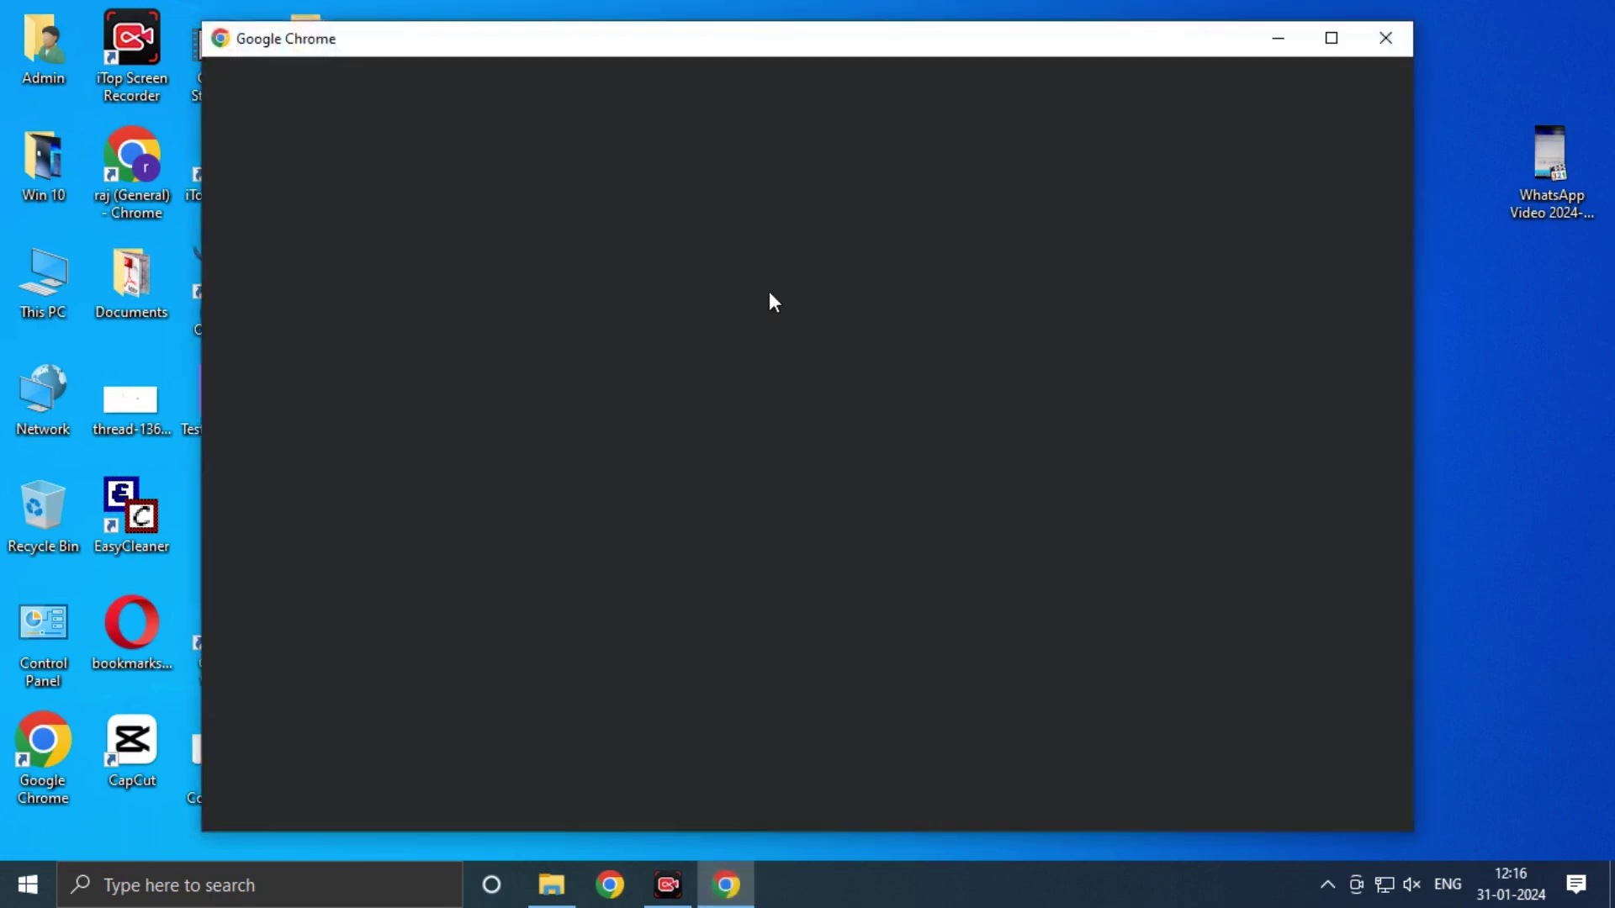
left_click(789, 513)
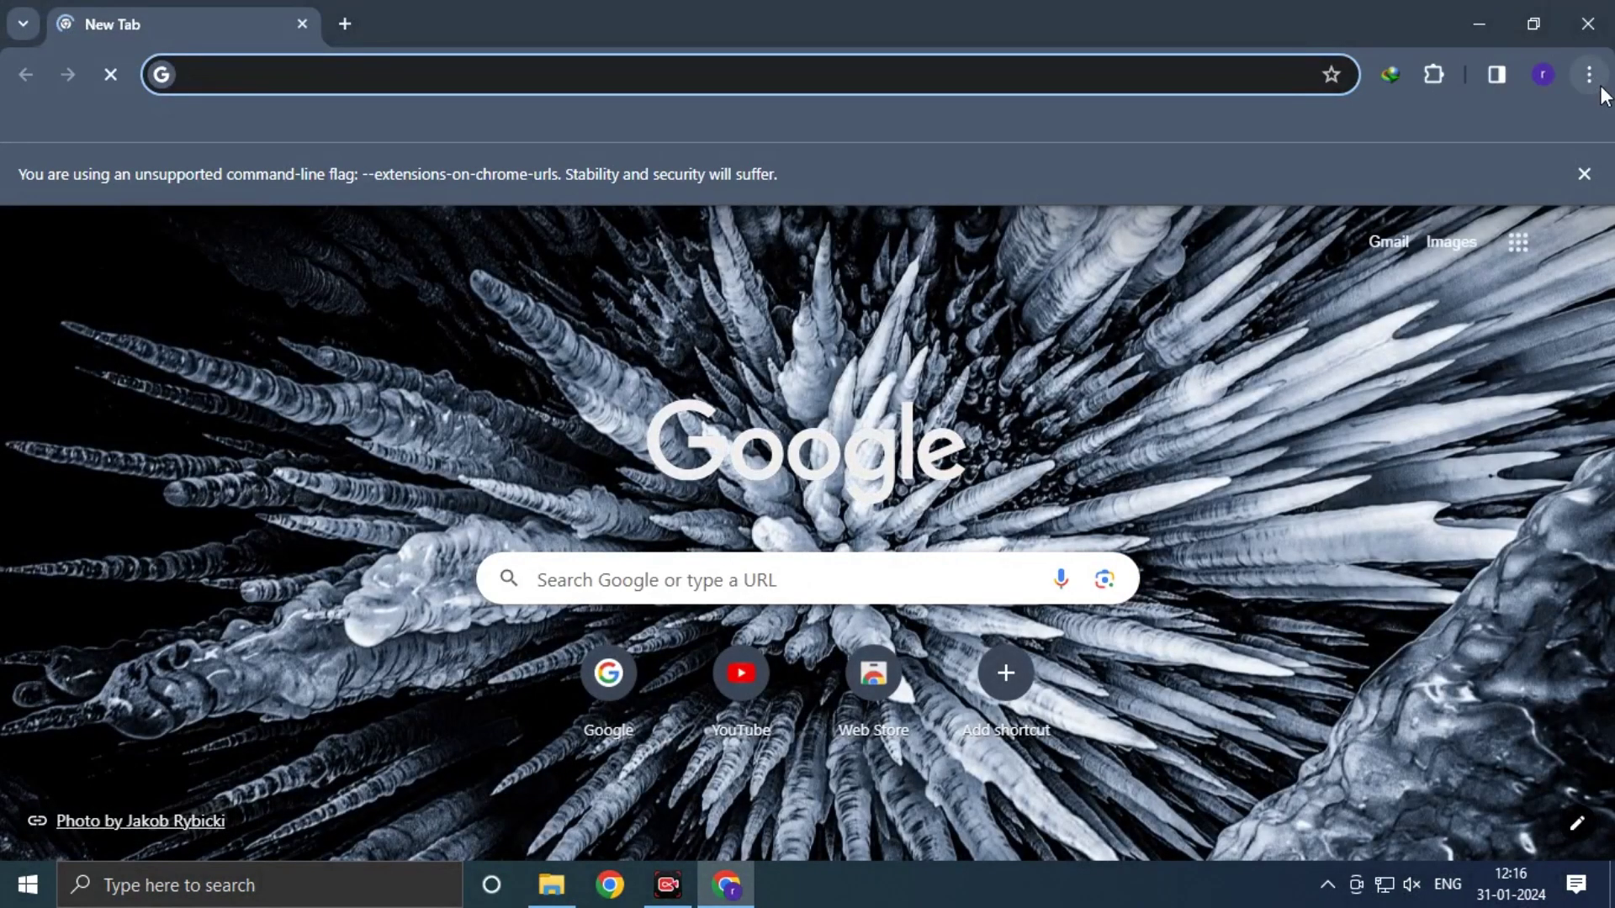
left_click(1595, 74)
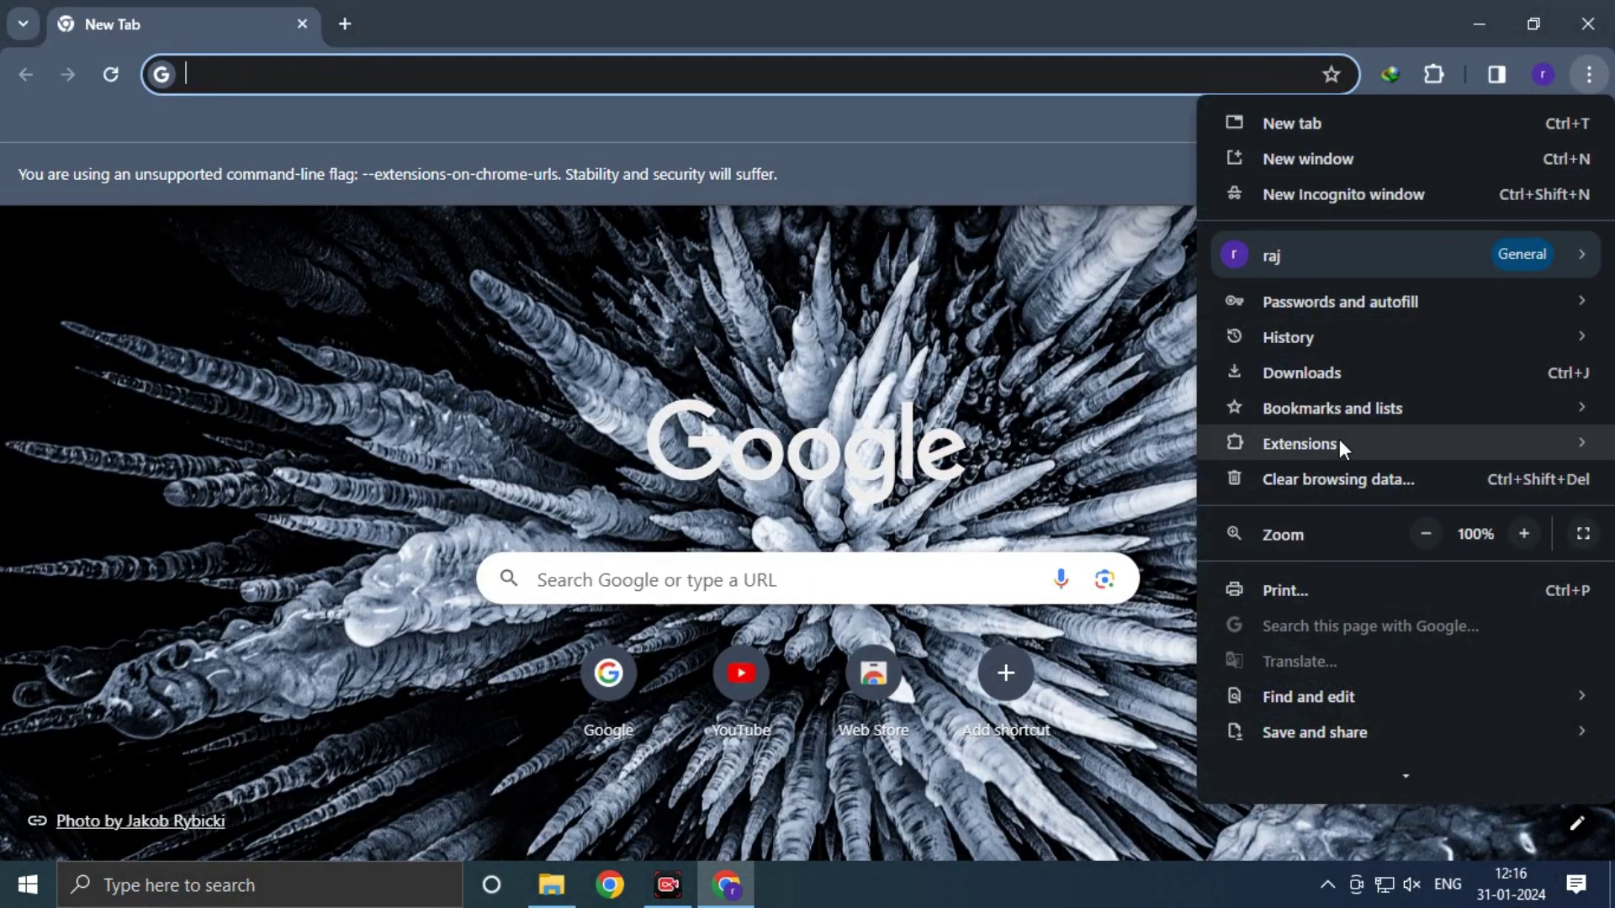
mouse_move(1339, 444)
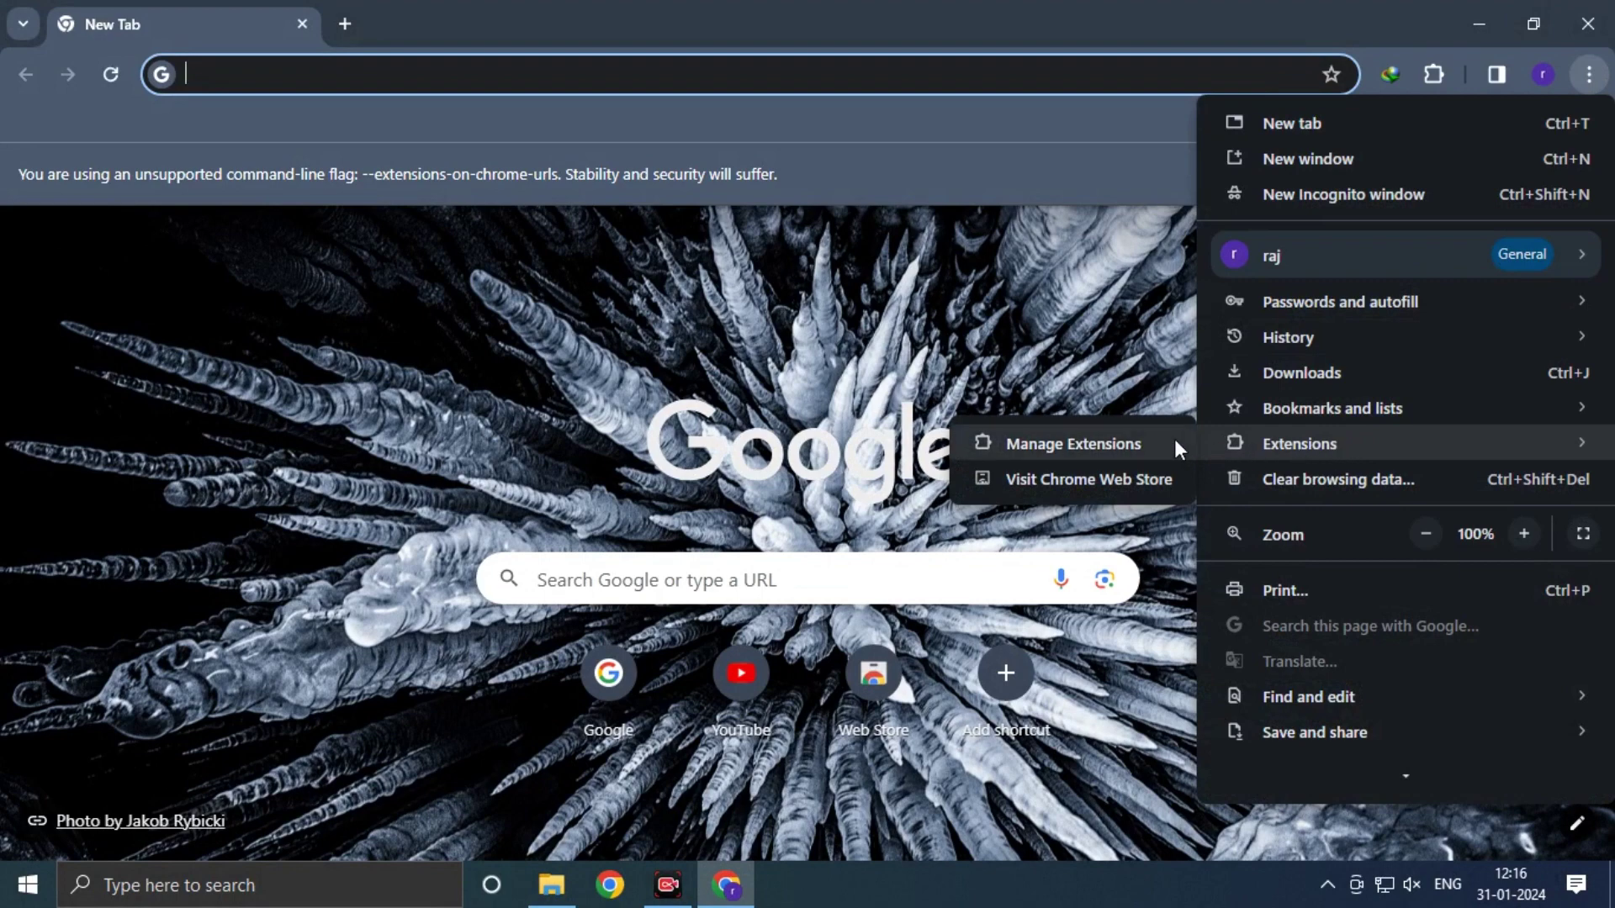
left_click(1144, 437)
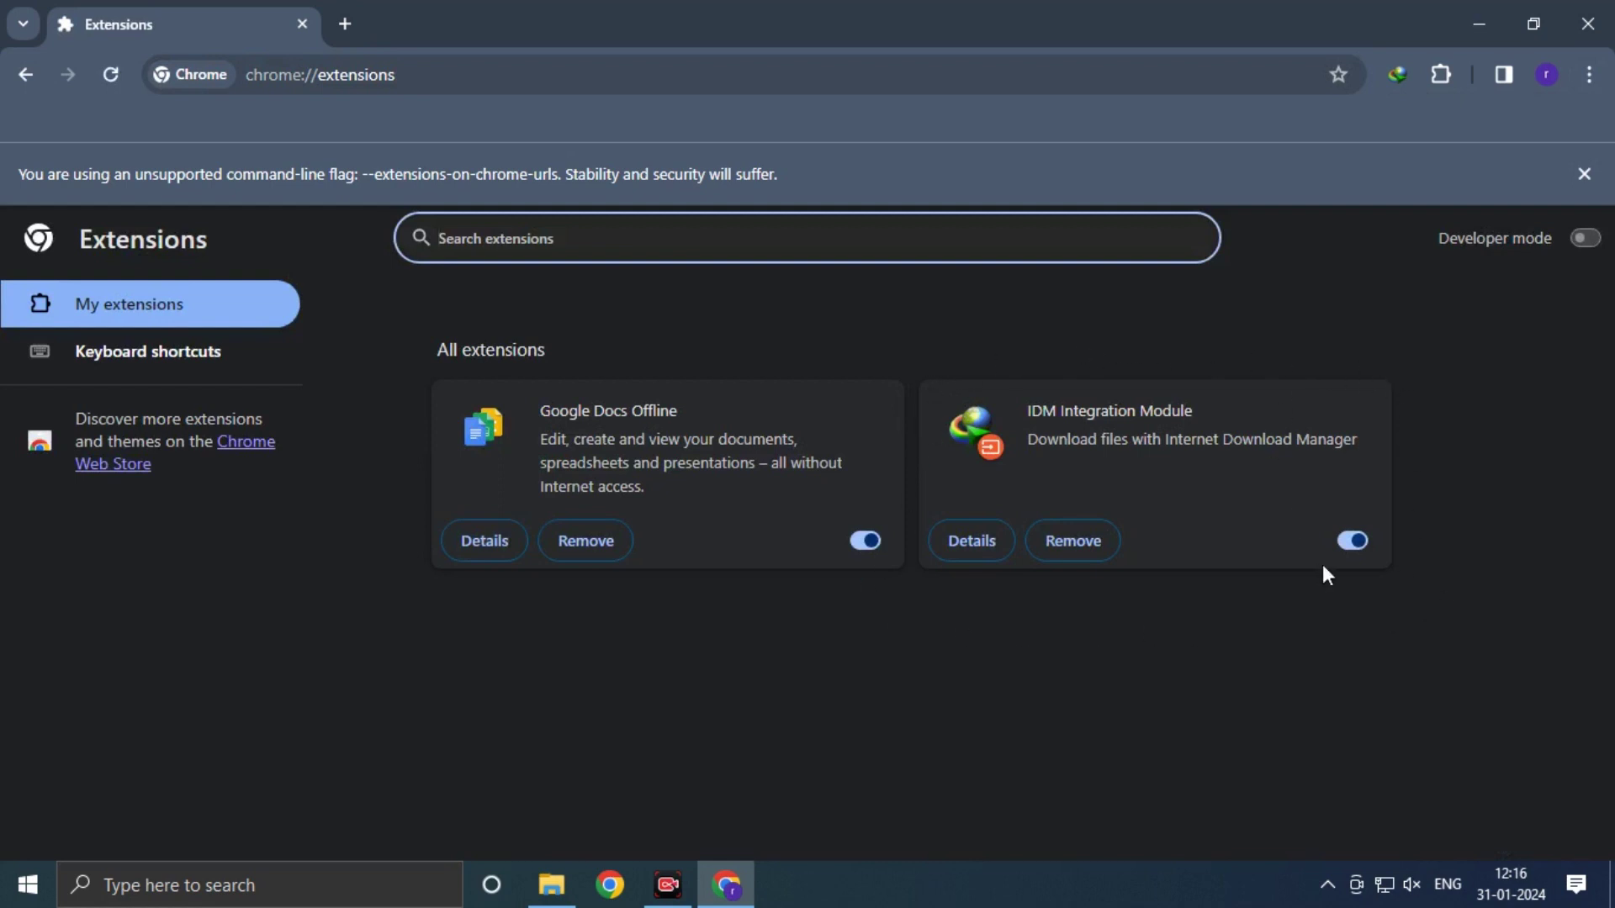
- Switch the IDM Integration Module extension off and back on
left_click(1352, 541)
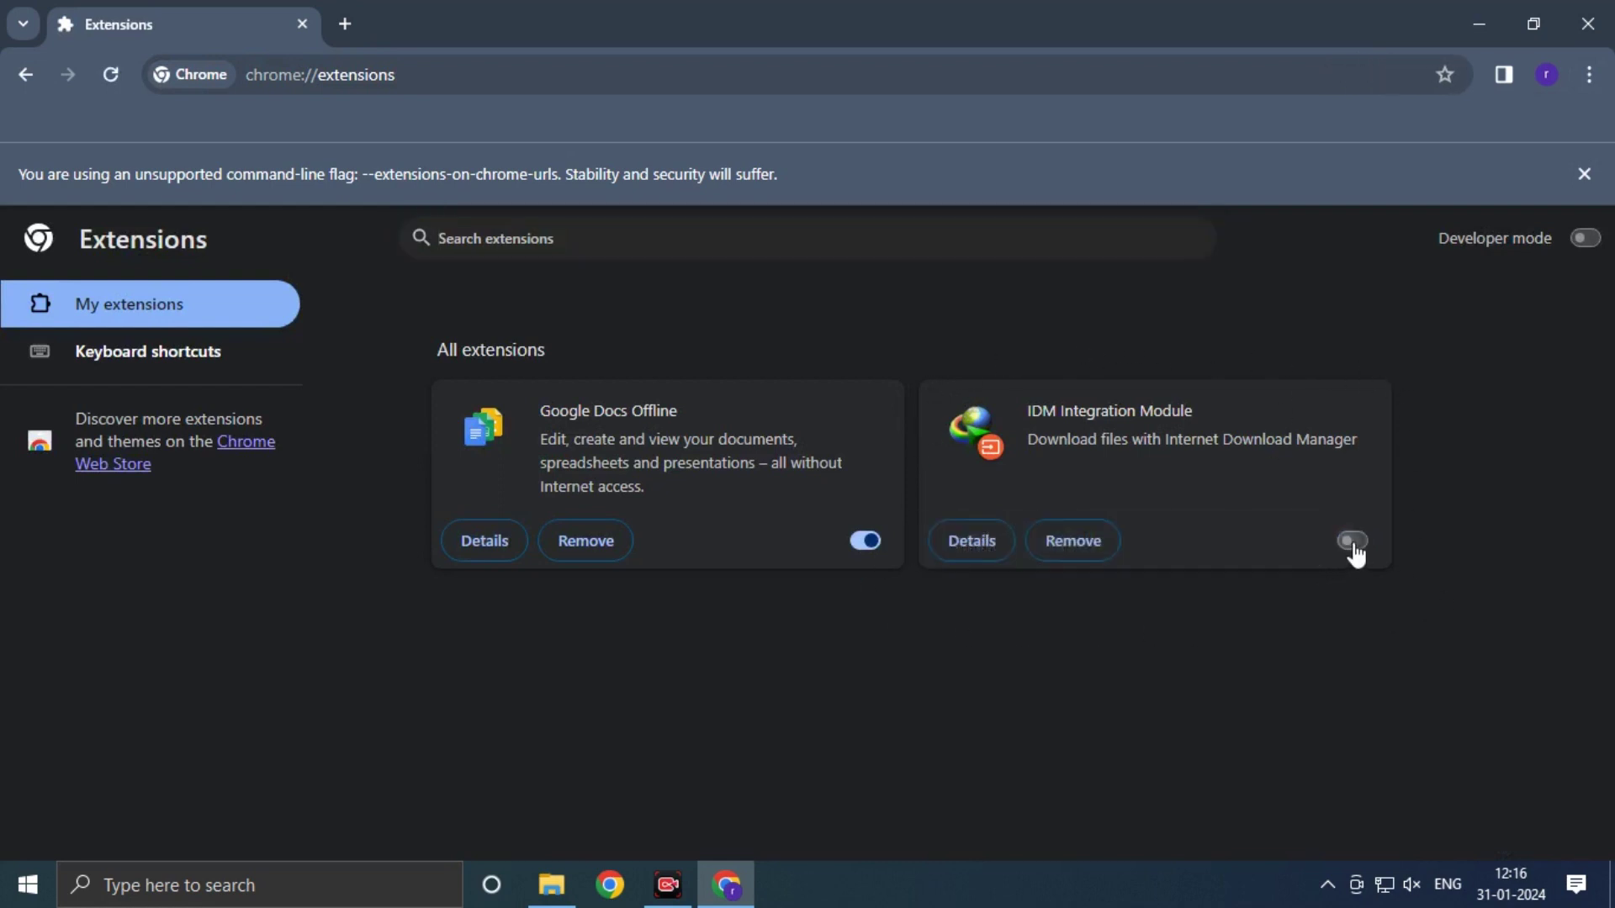
left_click(1353, 541)
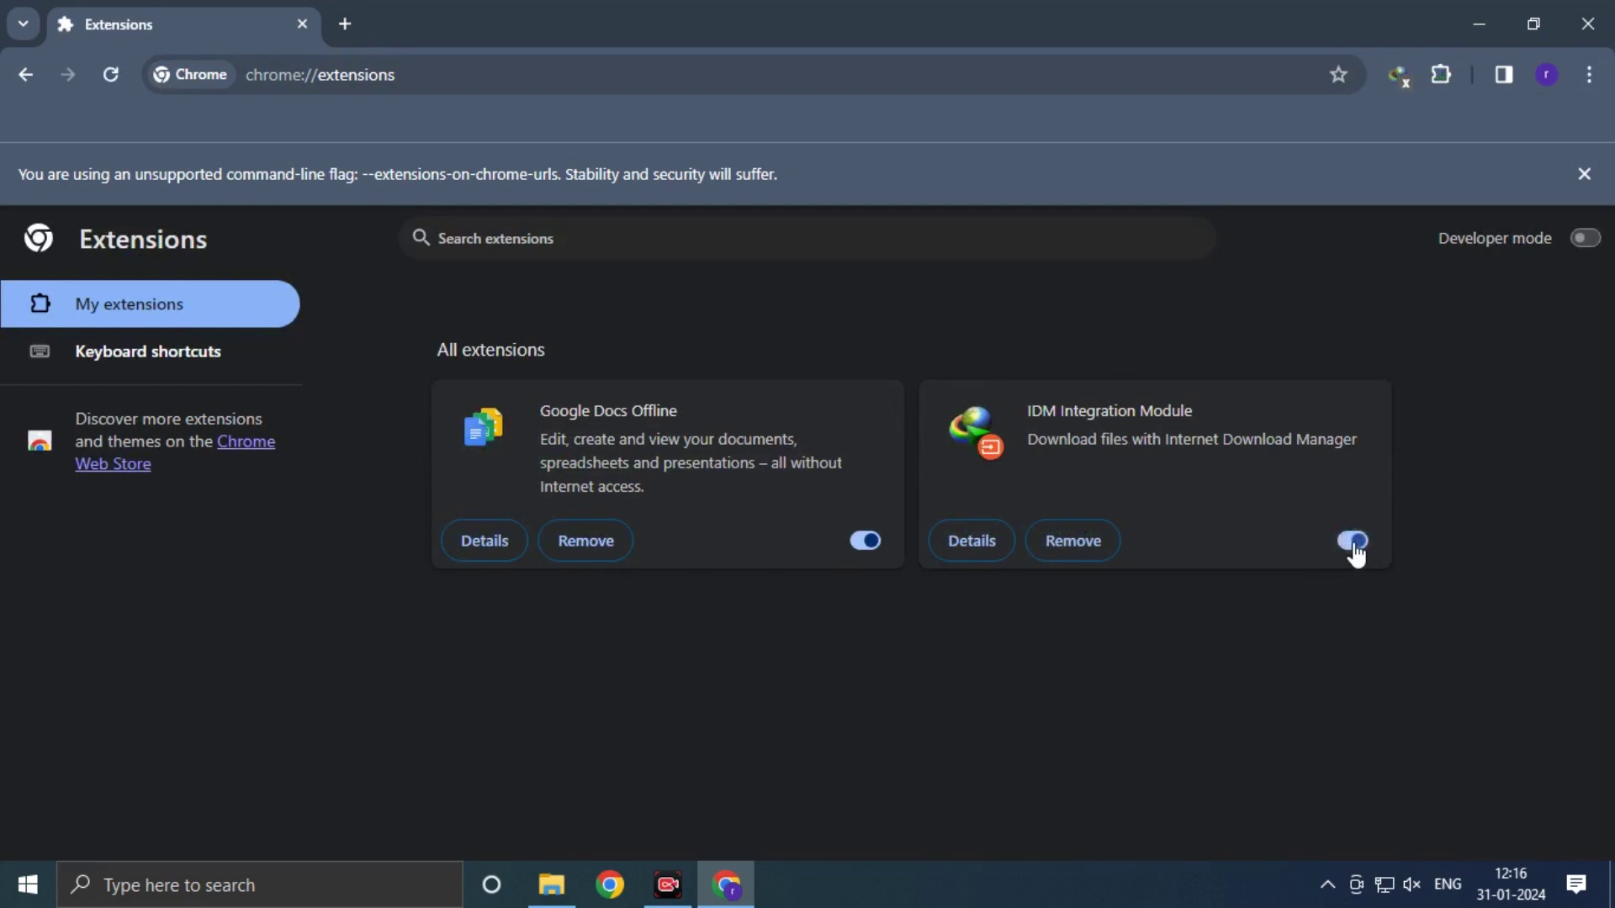
left_click(1352, 541)
left_click(1353, 540)
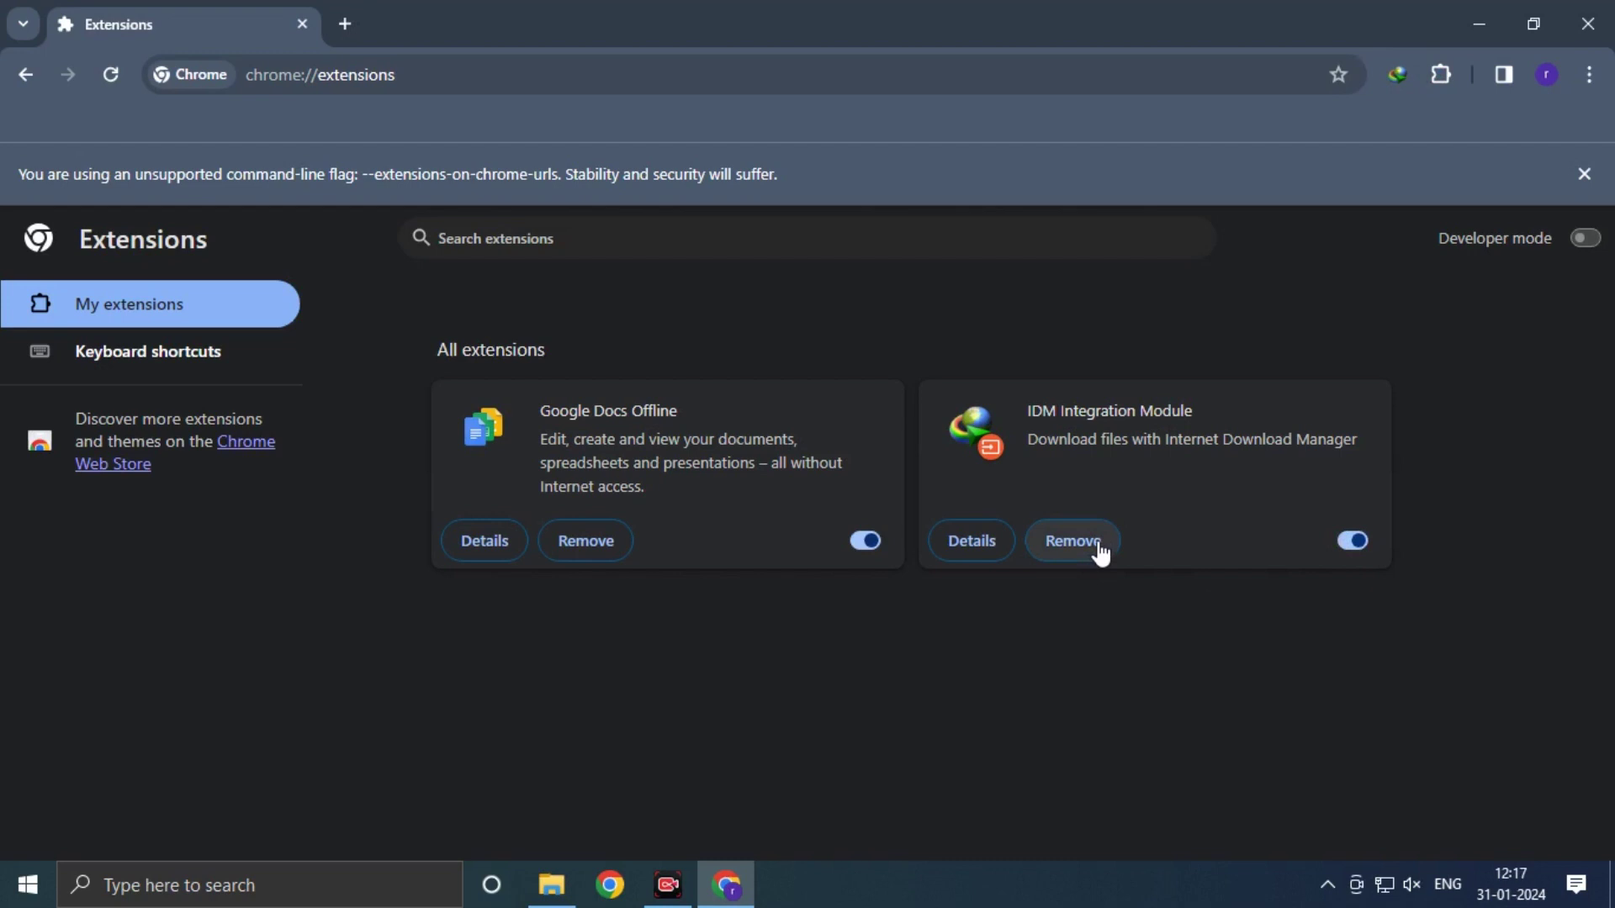
- Dismiss the unsupported command-line flag notice and open the Reset settings page in Chrome's settings
left_click(1584, 175)
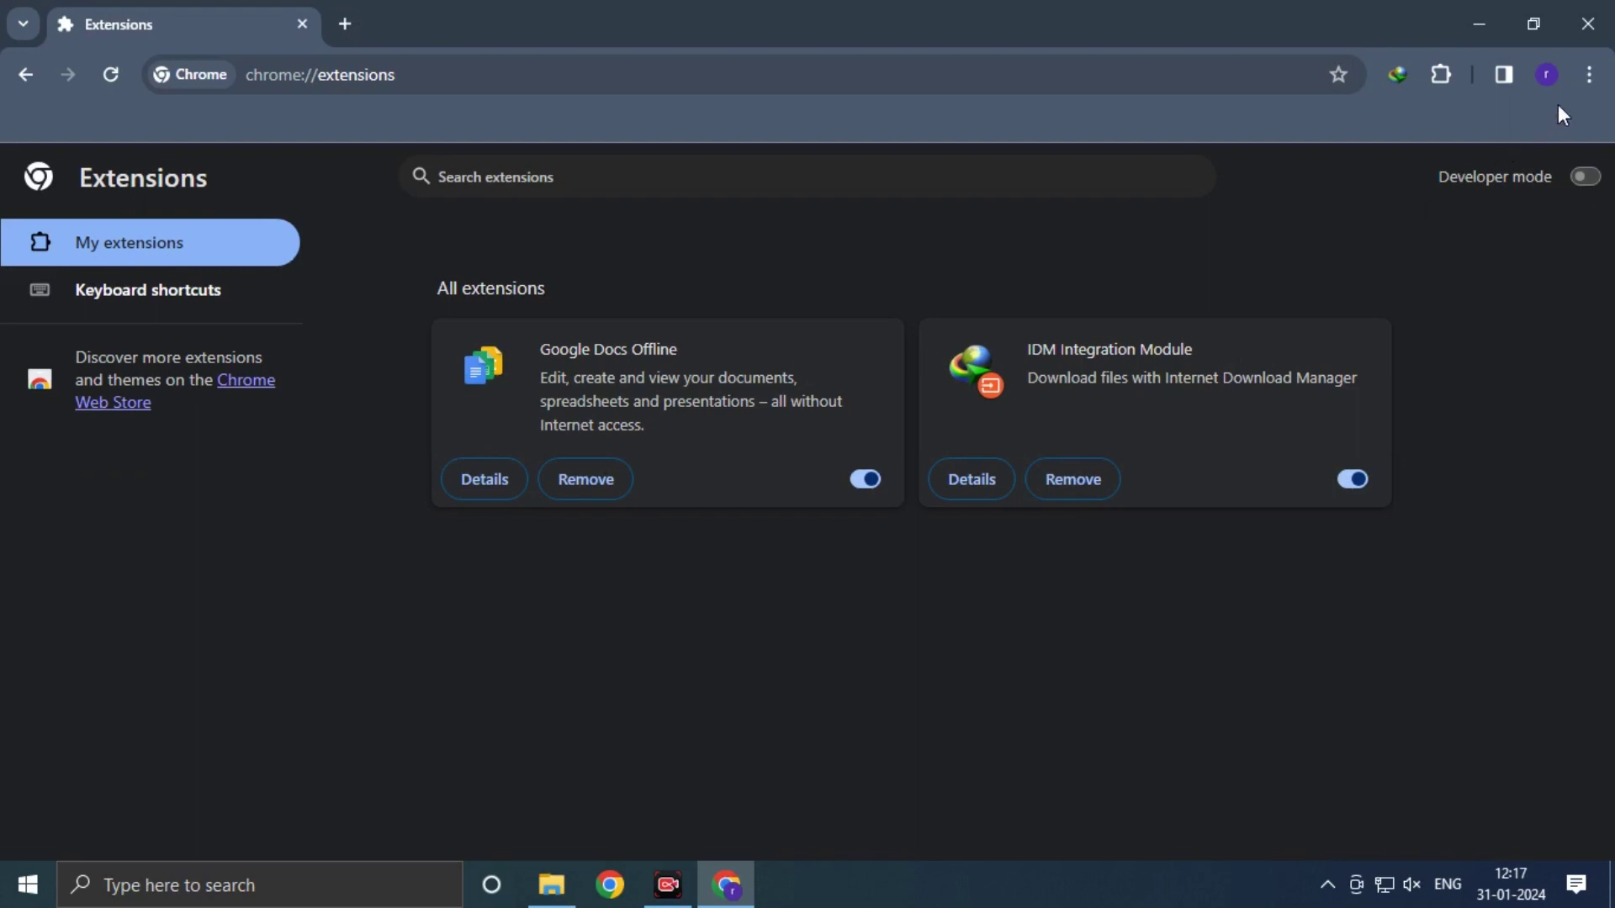
left_click(1589, 76)
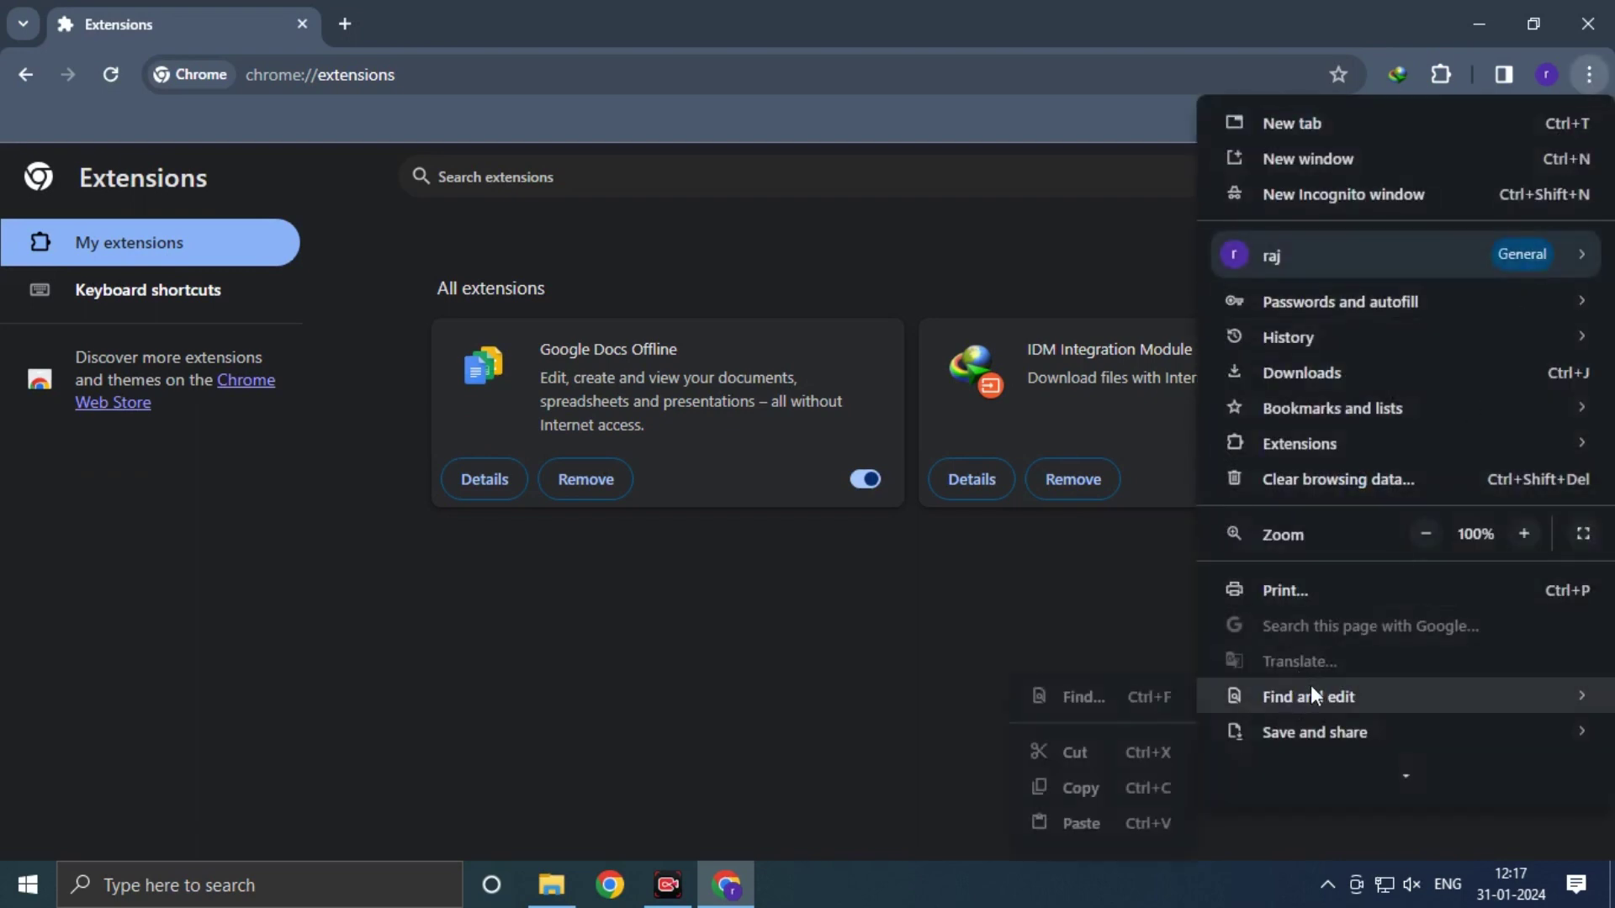
scroll(1311, 685, "down", 2)
left_click(1297, 716)
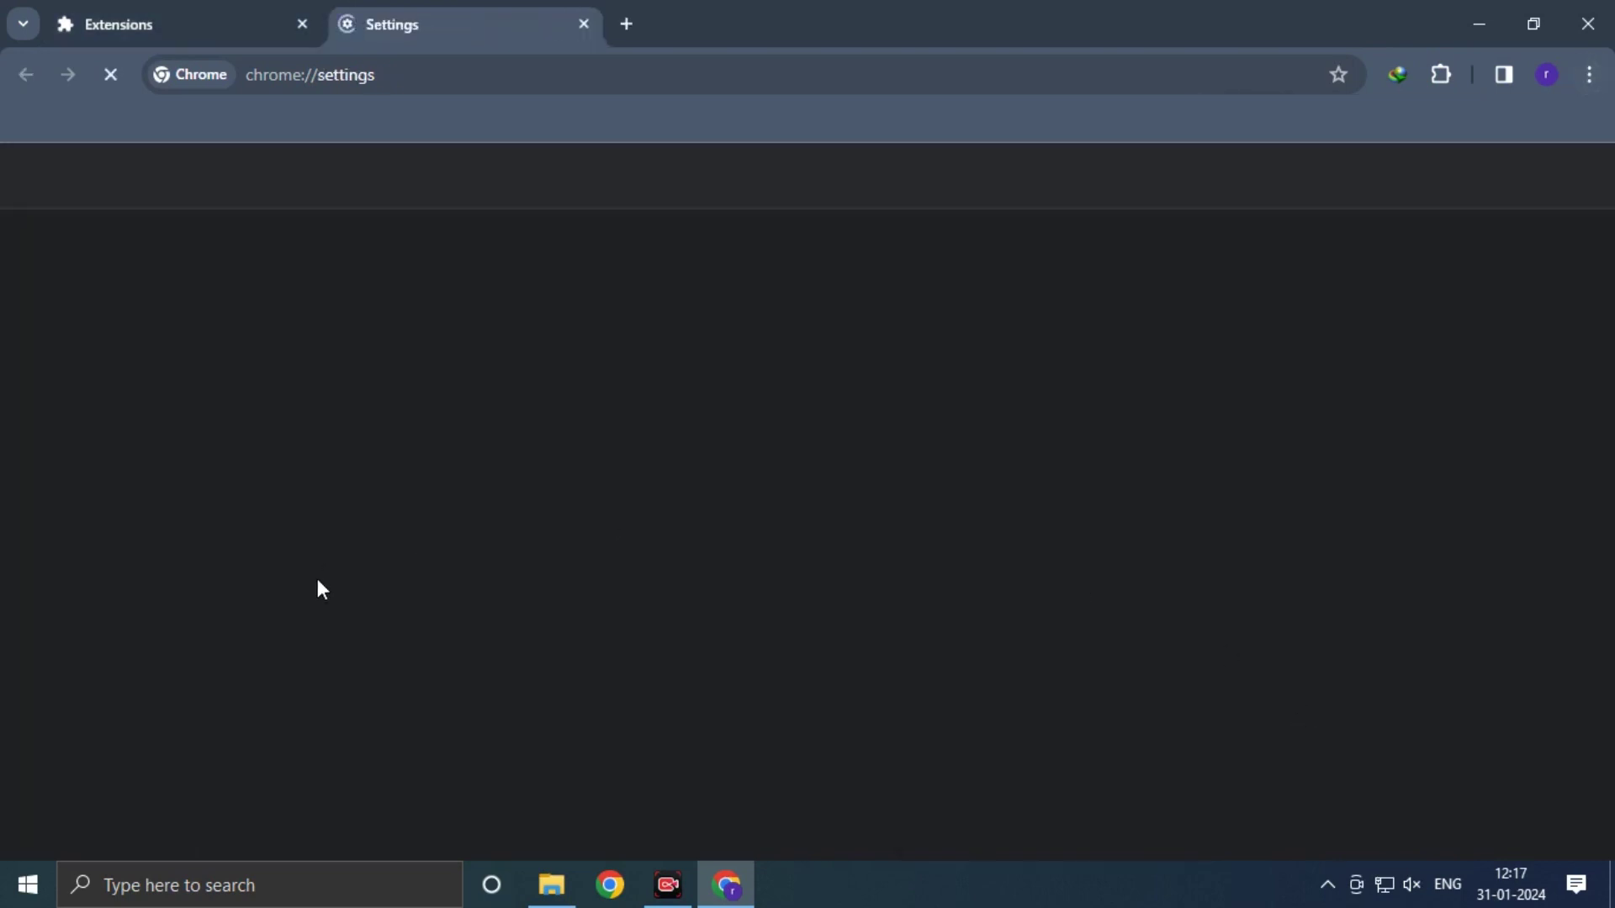
scroll(199, 774, "down", 2)
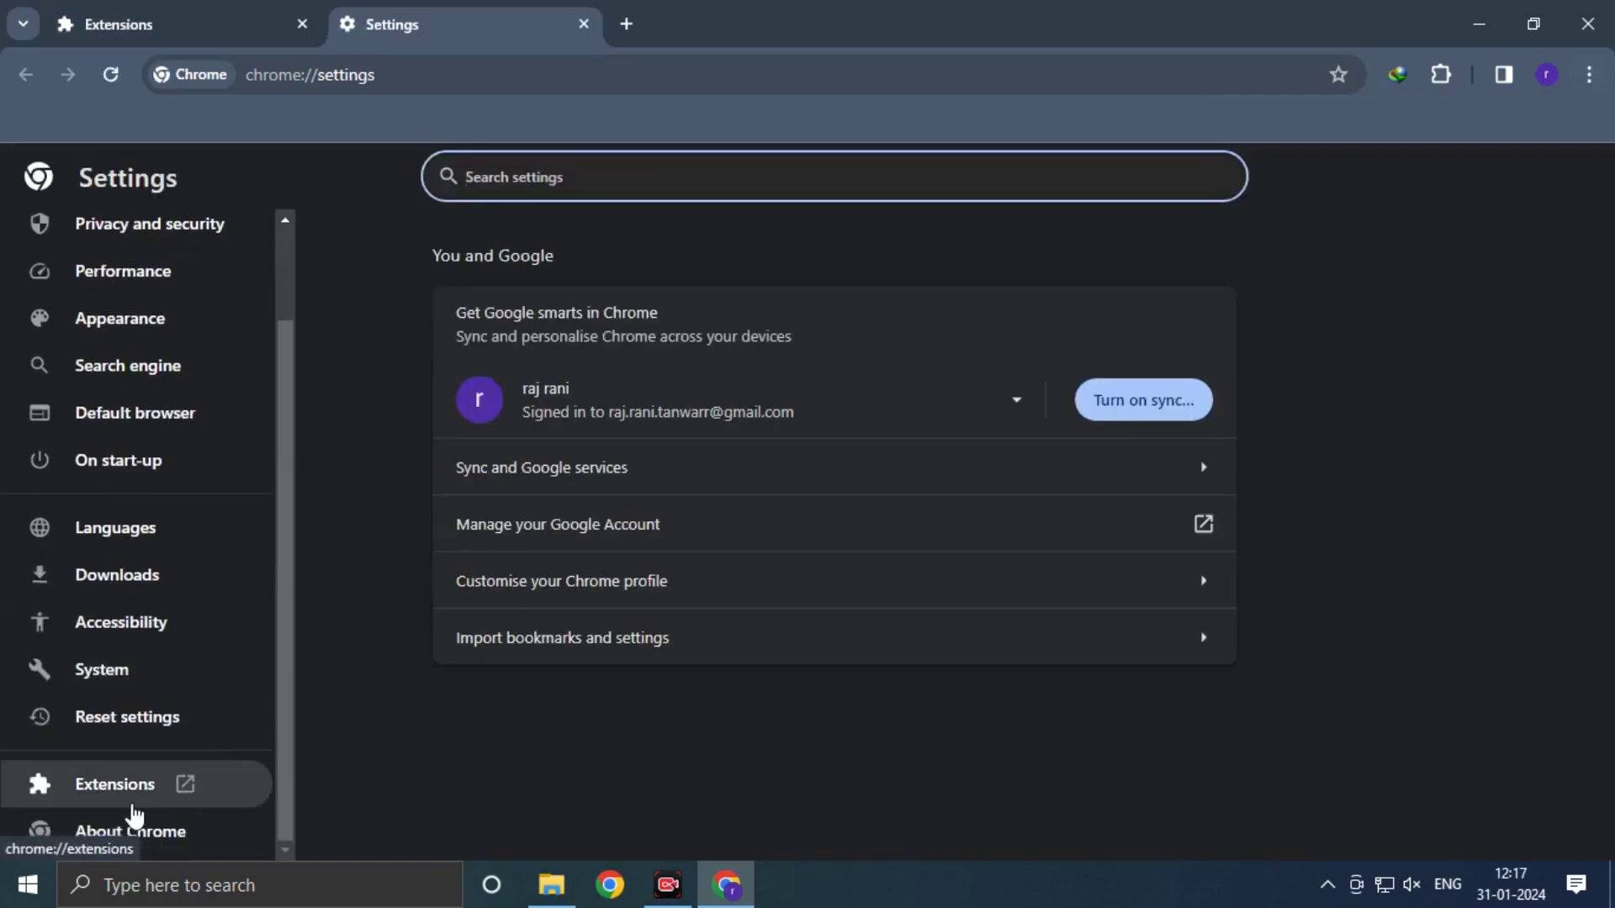
left_click(126, 729)
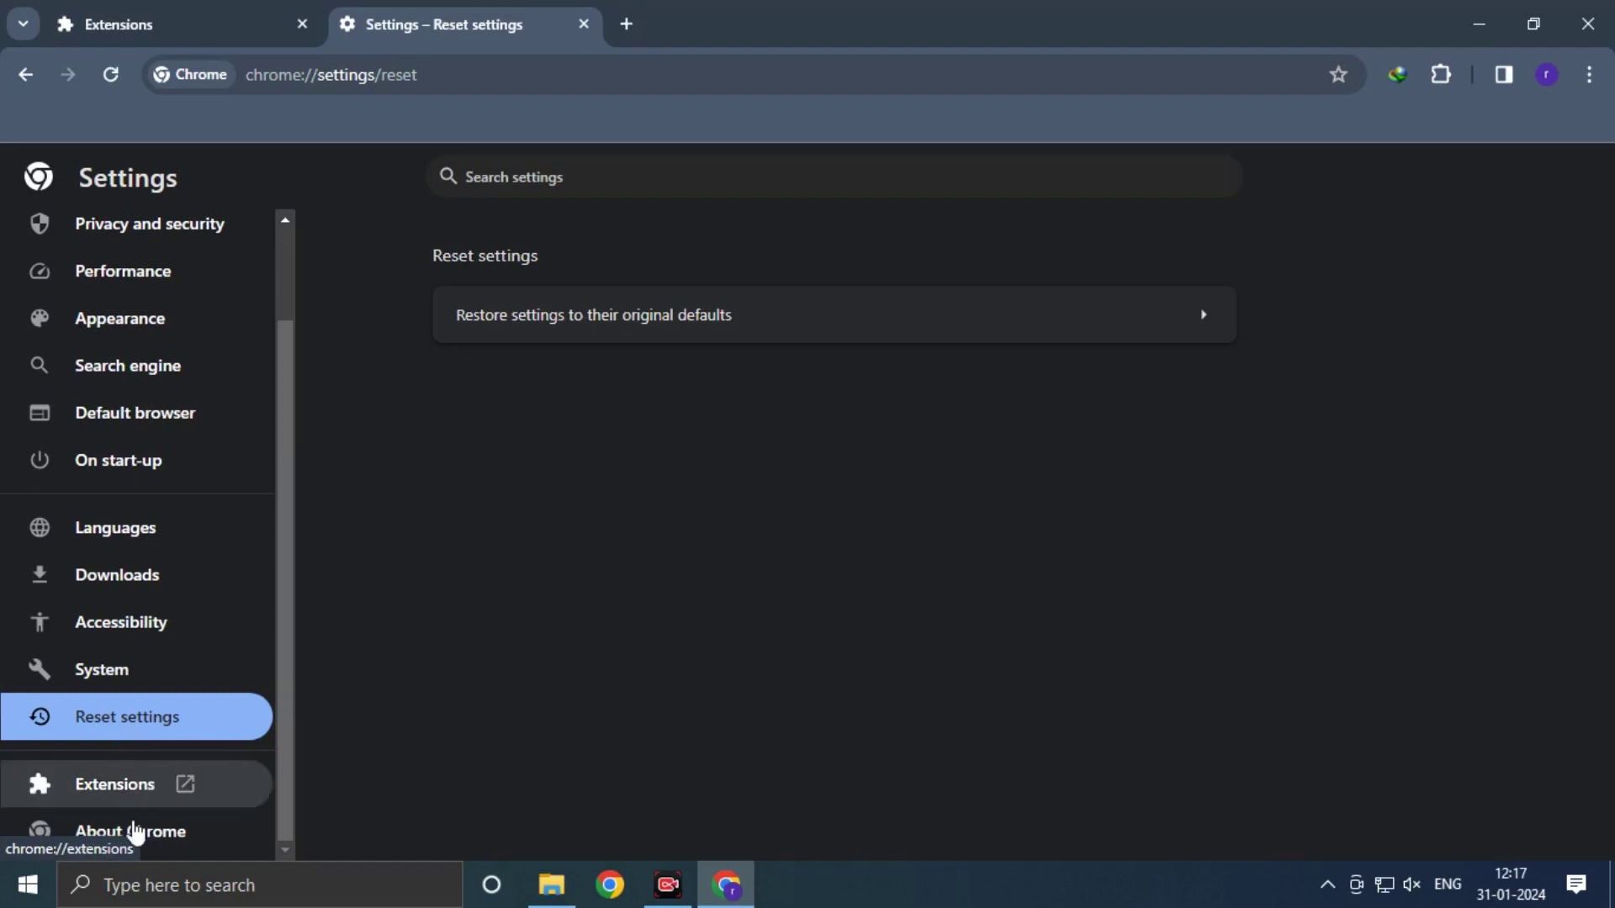
- Check the browser's update status on the About Chrome page, revisit Reset settings, and close the browser
left_click(137, 842)
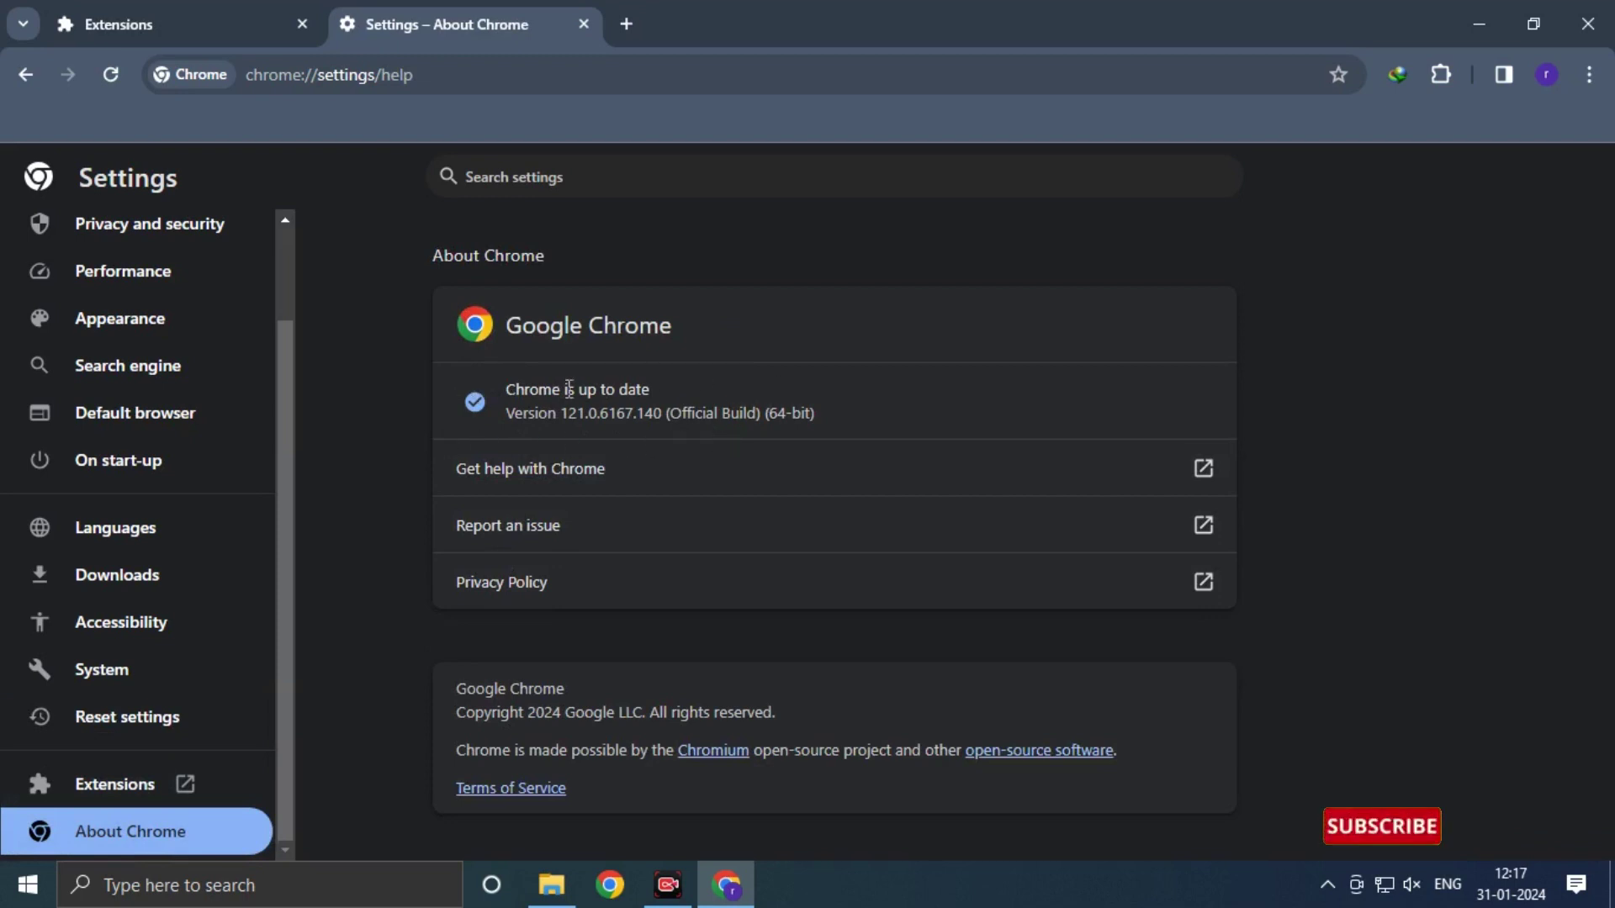
left_click(155, 732)
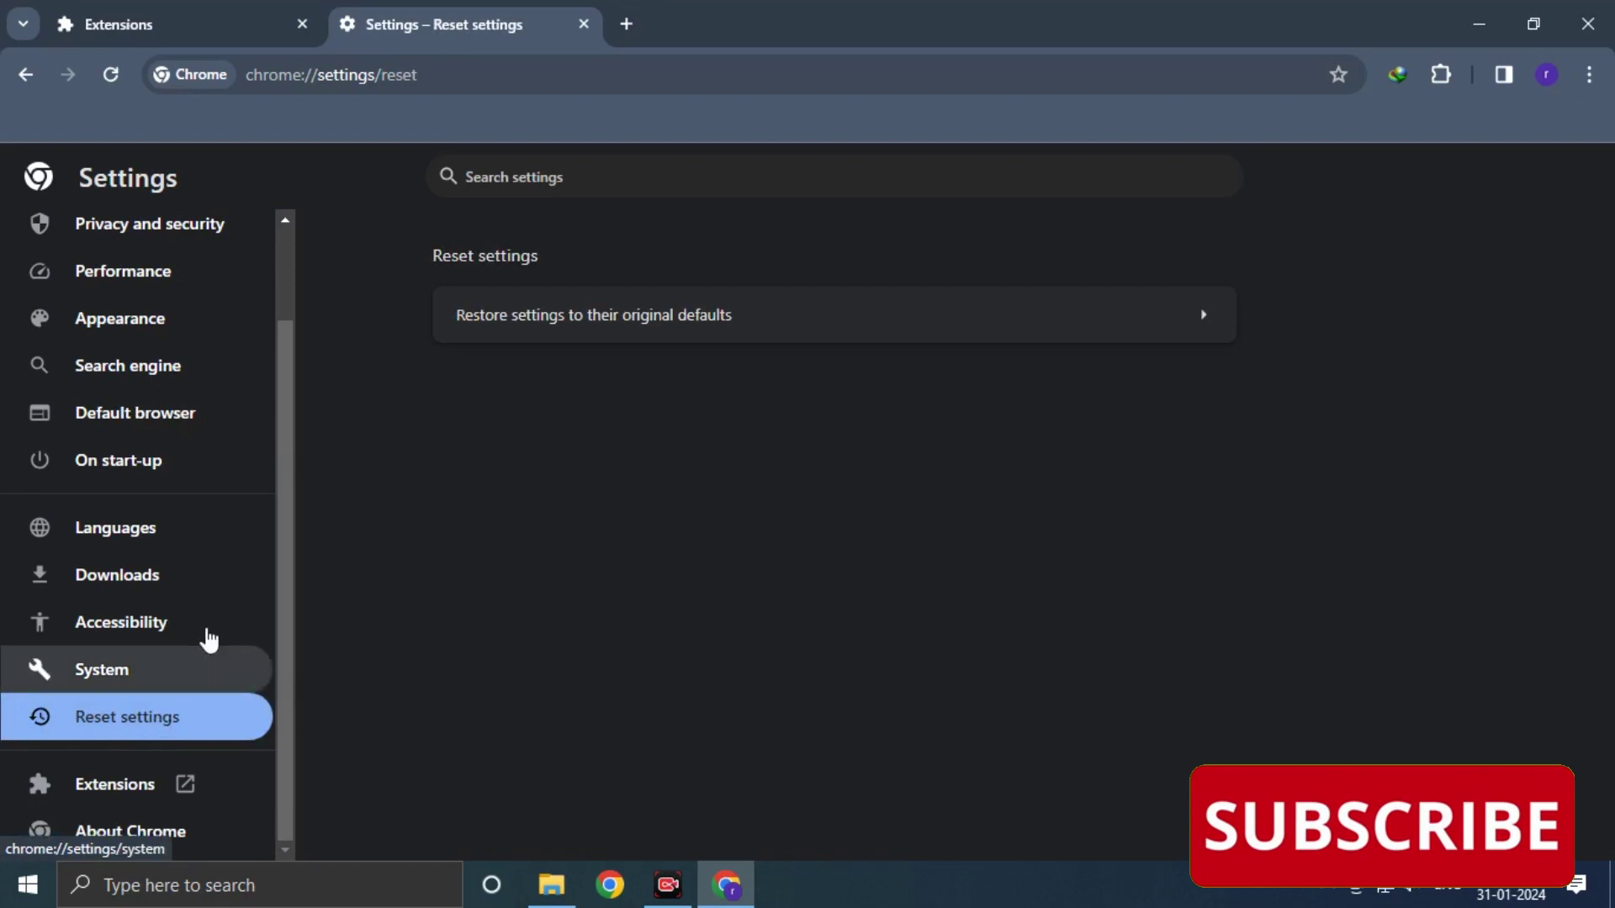
left_click_drag(281, 534, 284, 439)
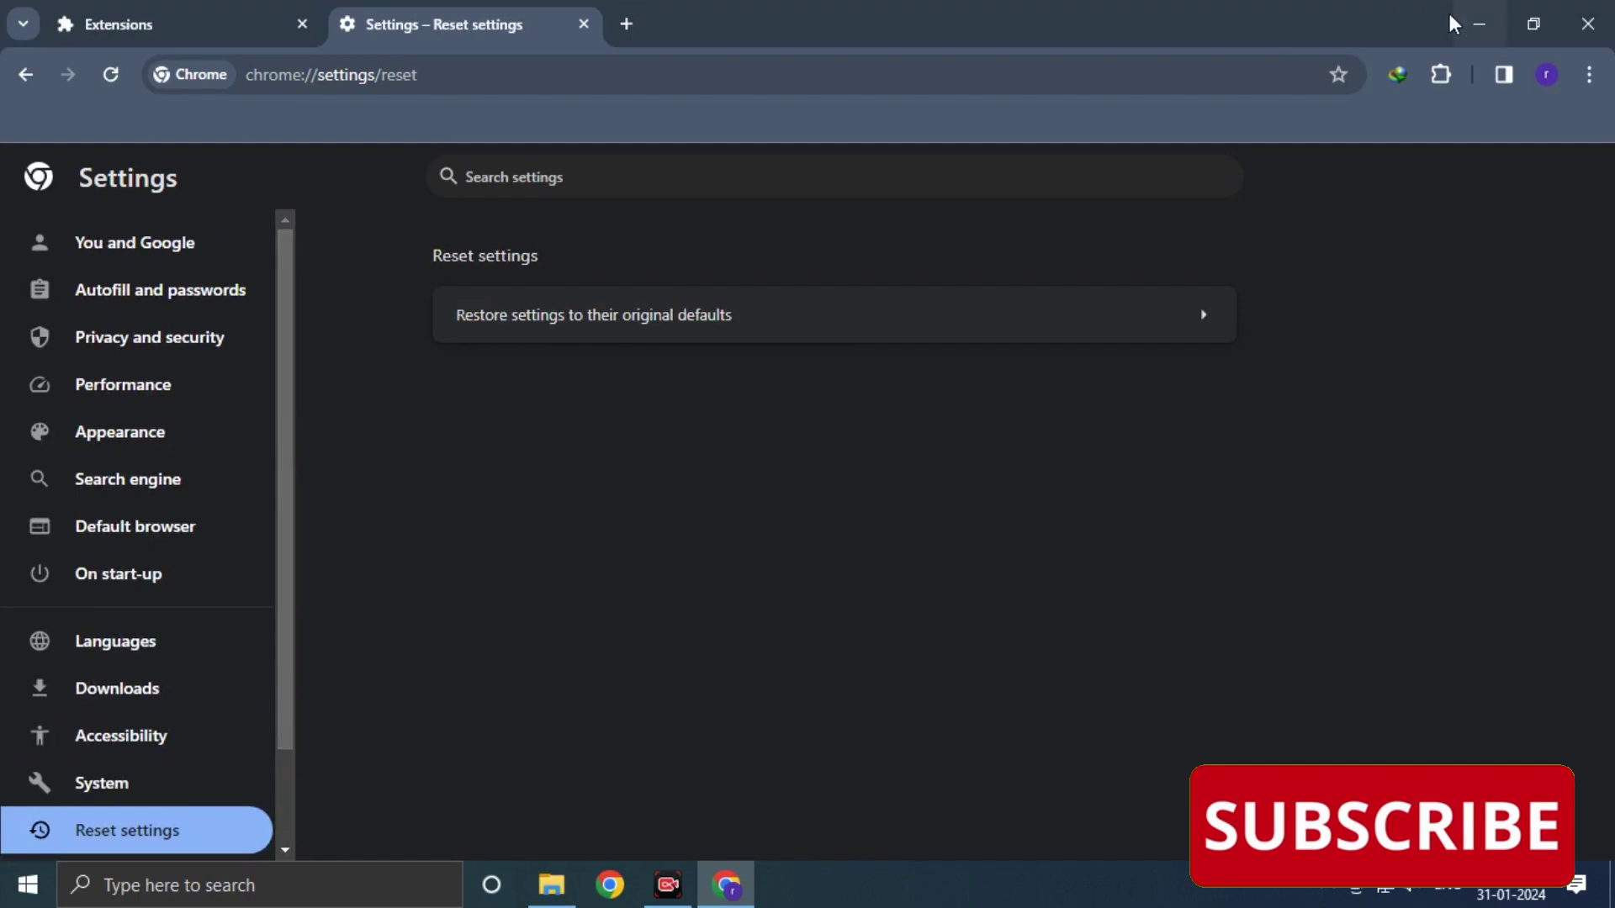
left_click(1588, 24)
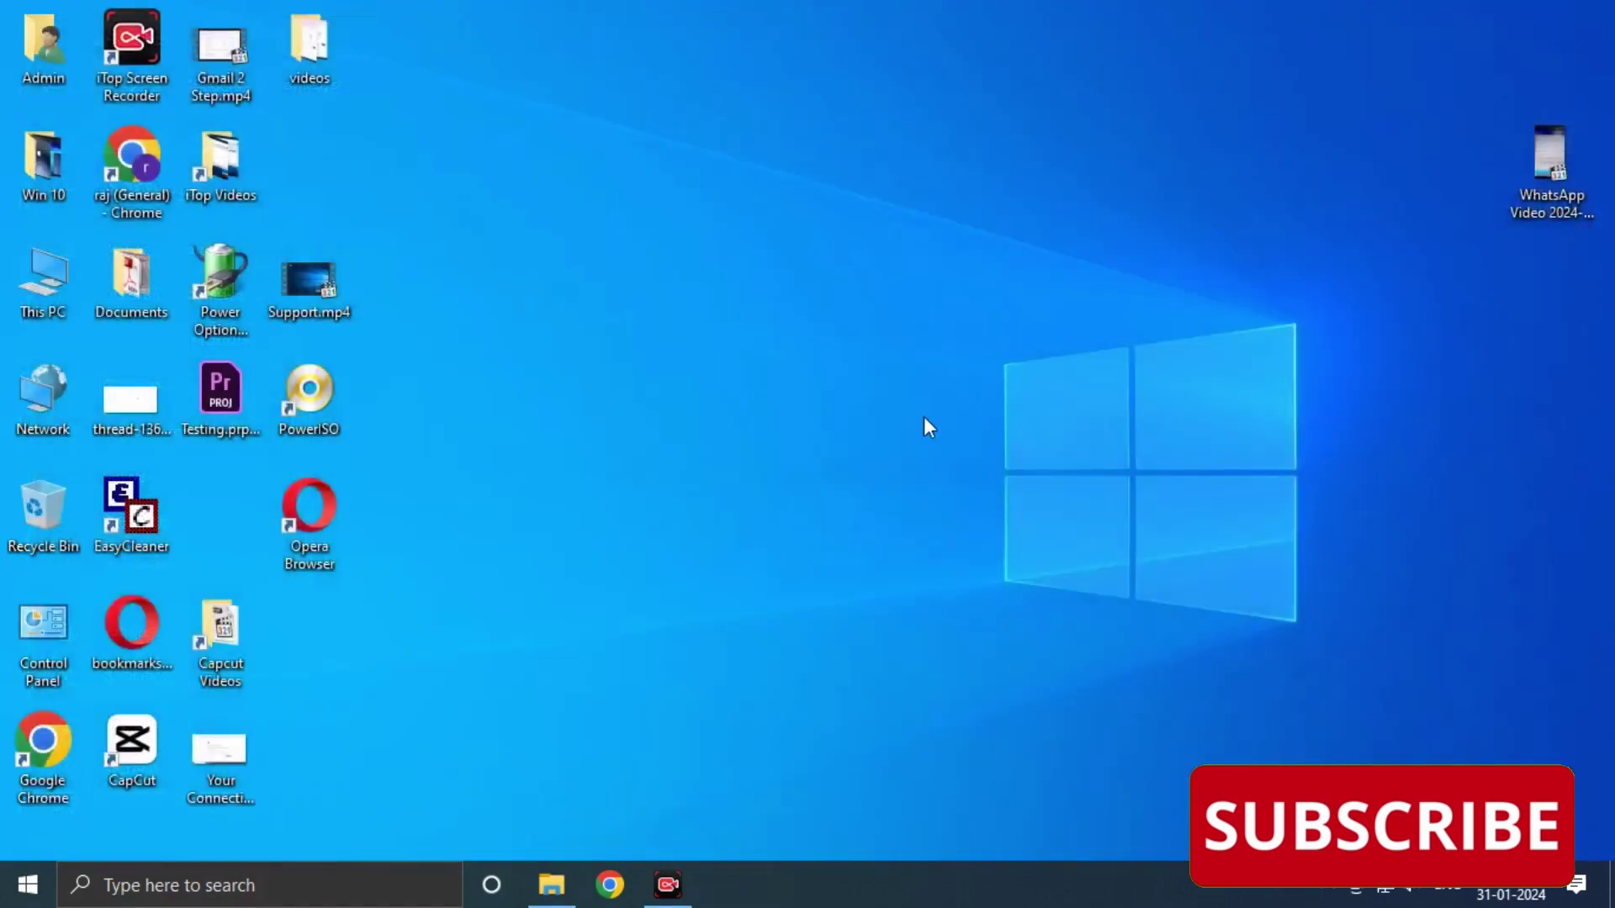
- Open Programs and Features from Control Panel and select Google Chrome in the list of installed programs
double_click(47, 623)
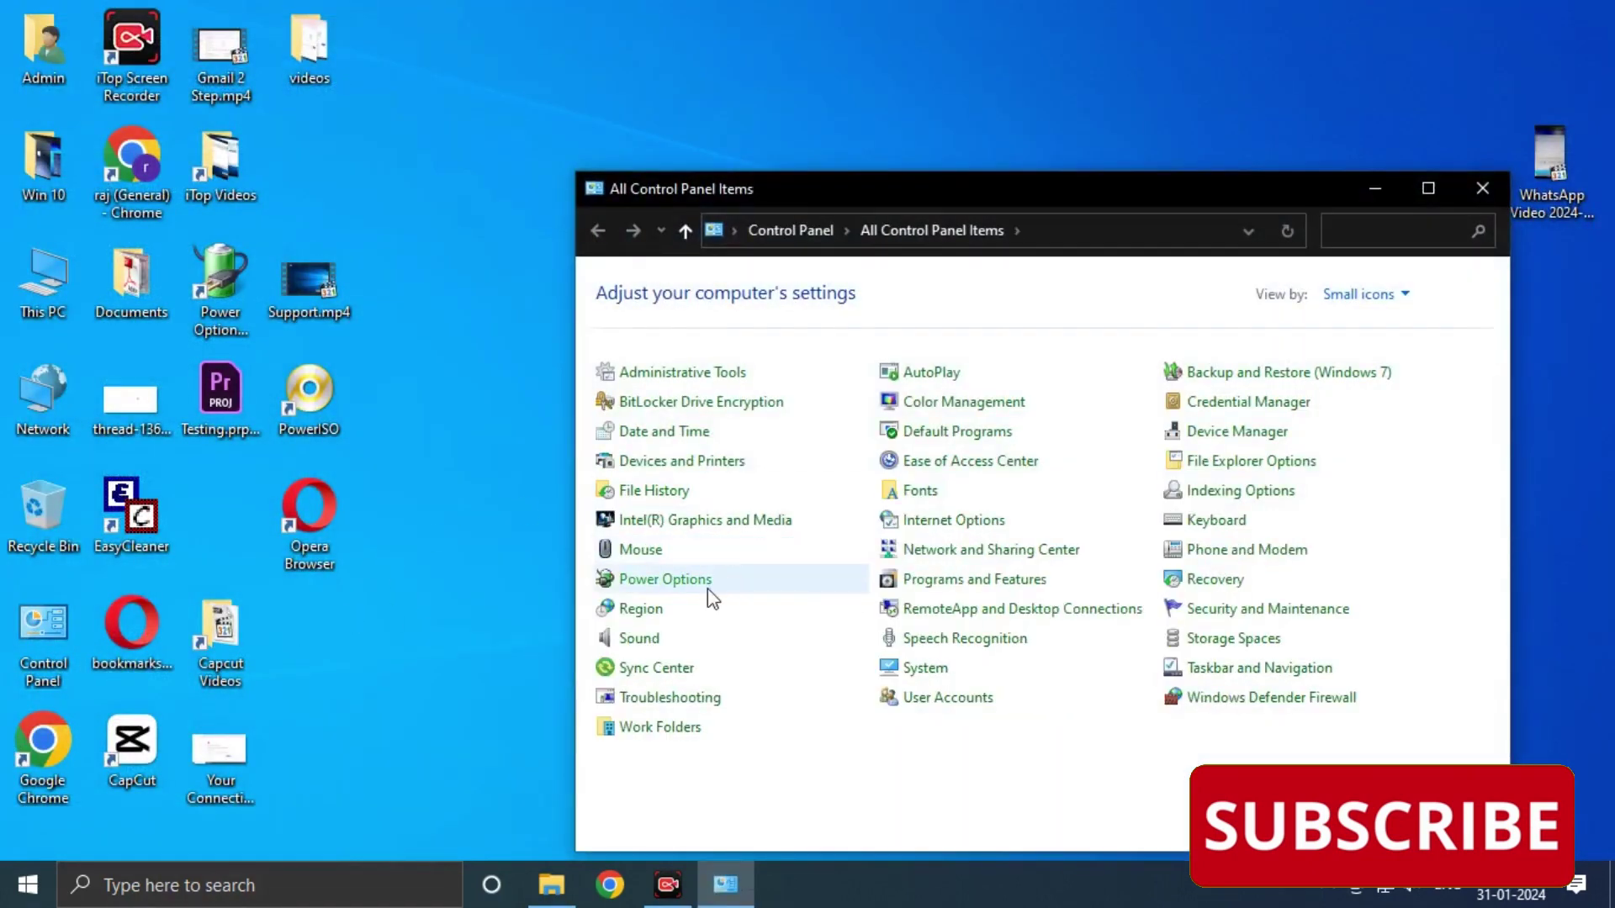
left_click(946, 591)
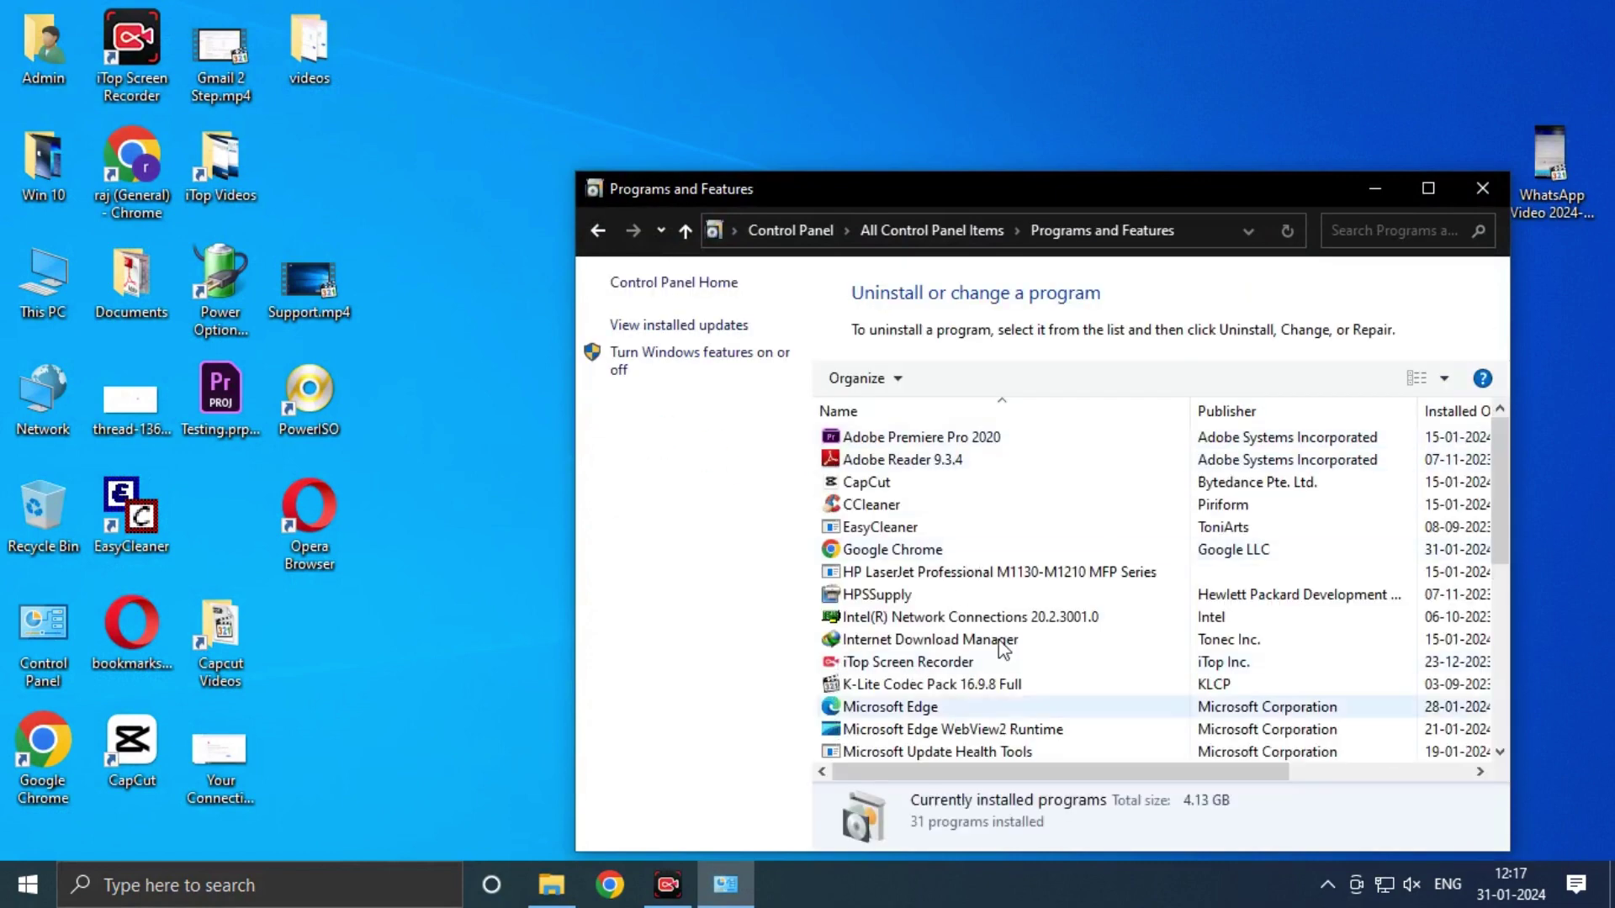
left_click(1001, 554)
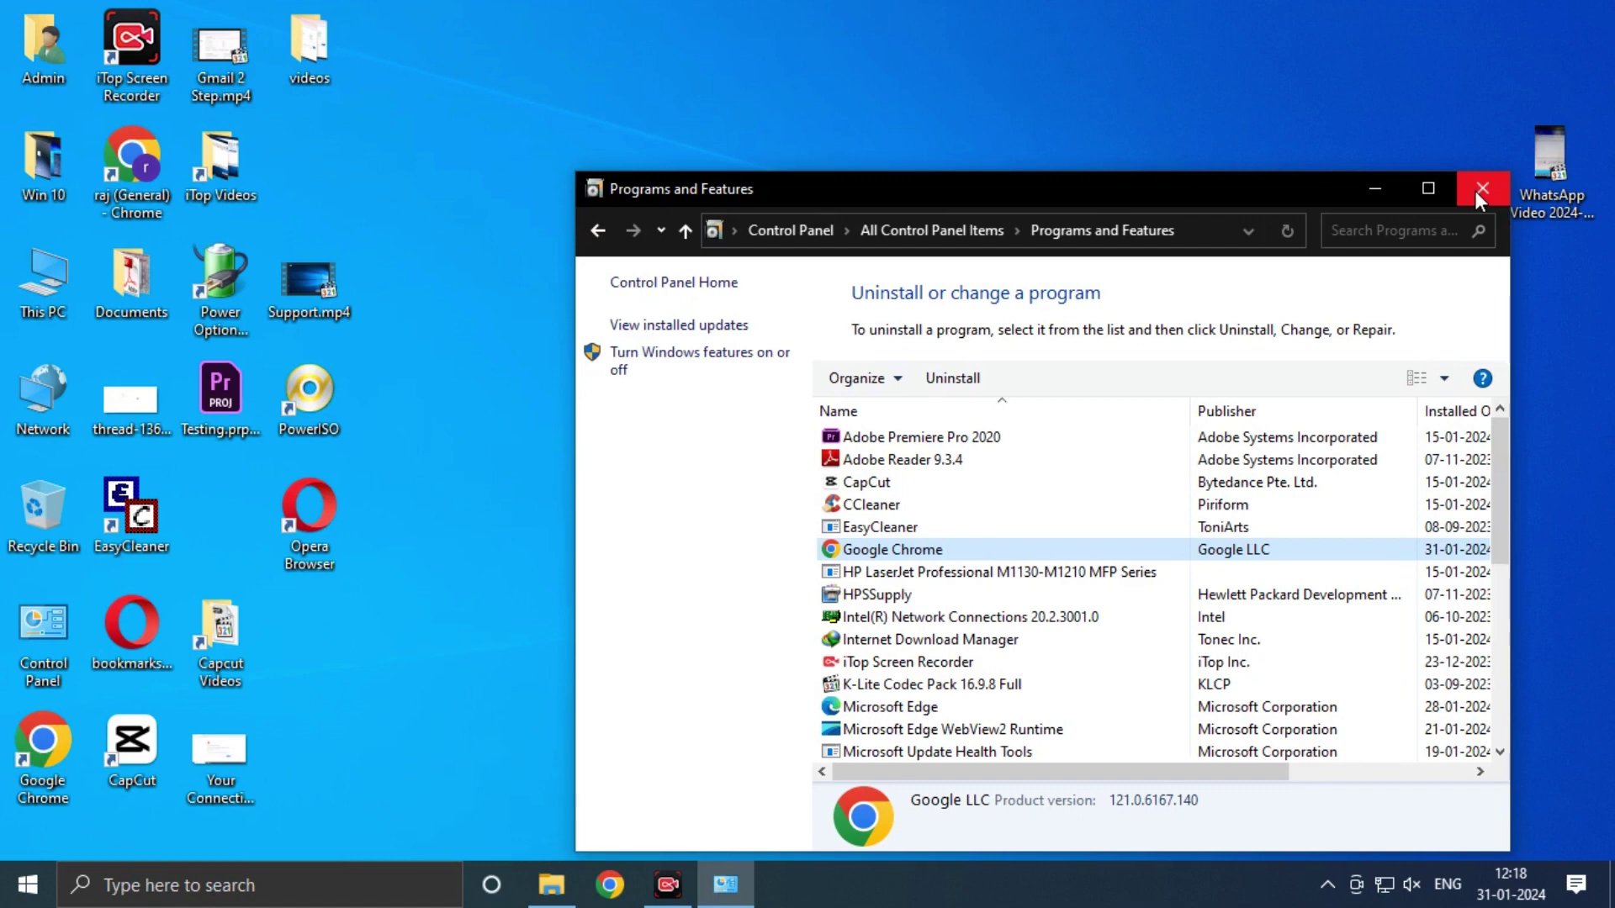
left_click(1327, 884)
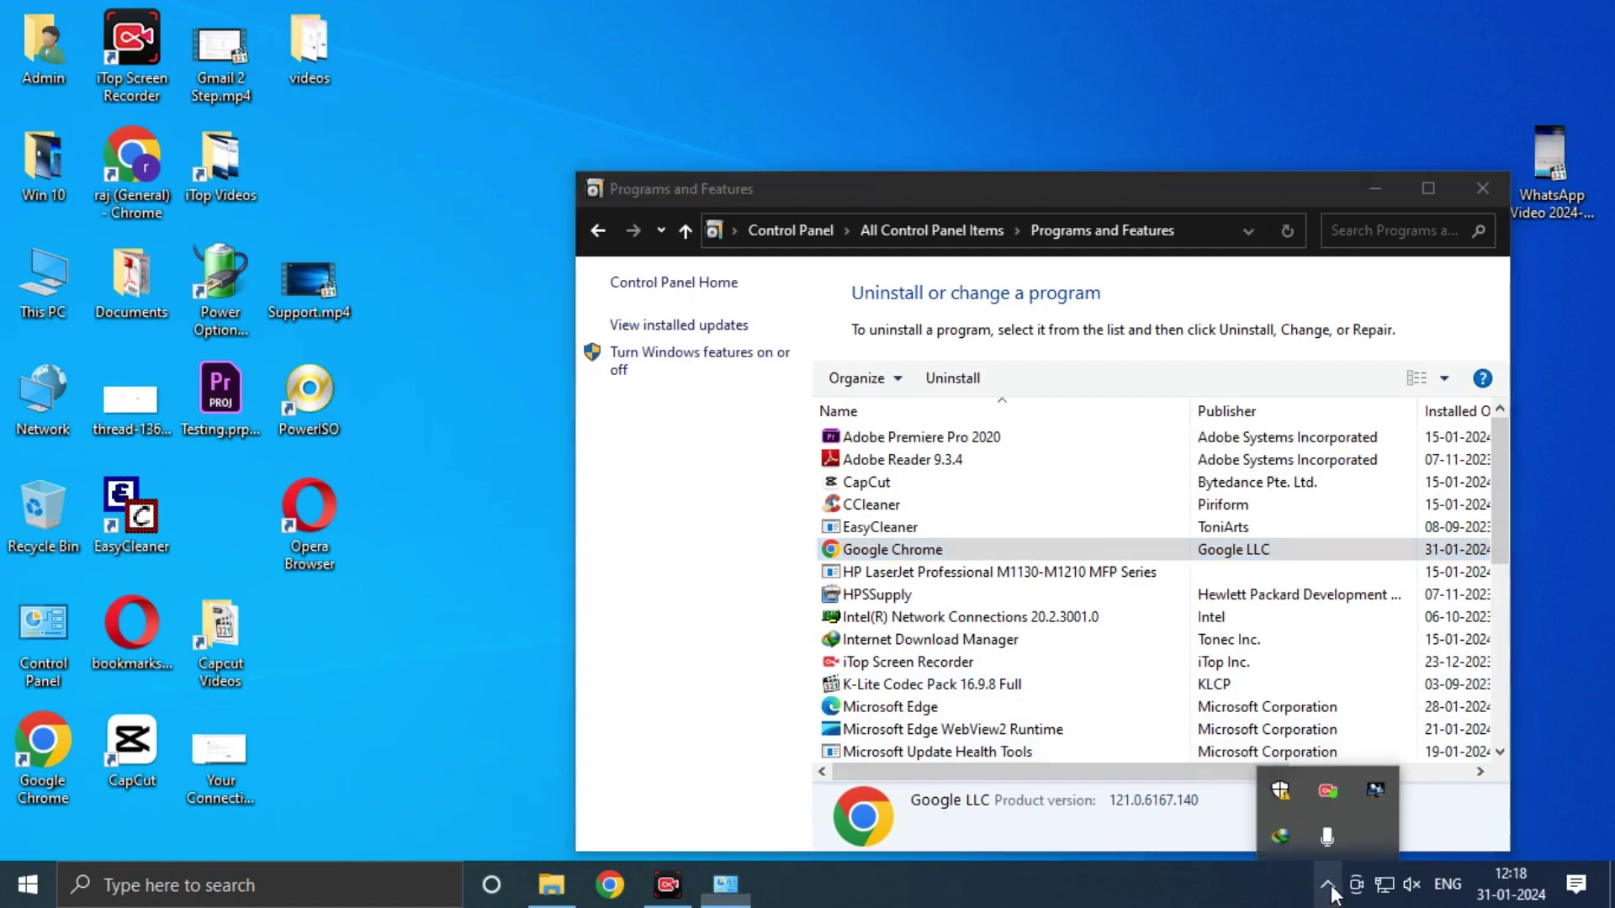
mouse_move(1330, 794)
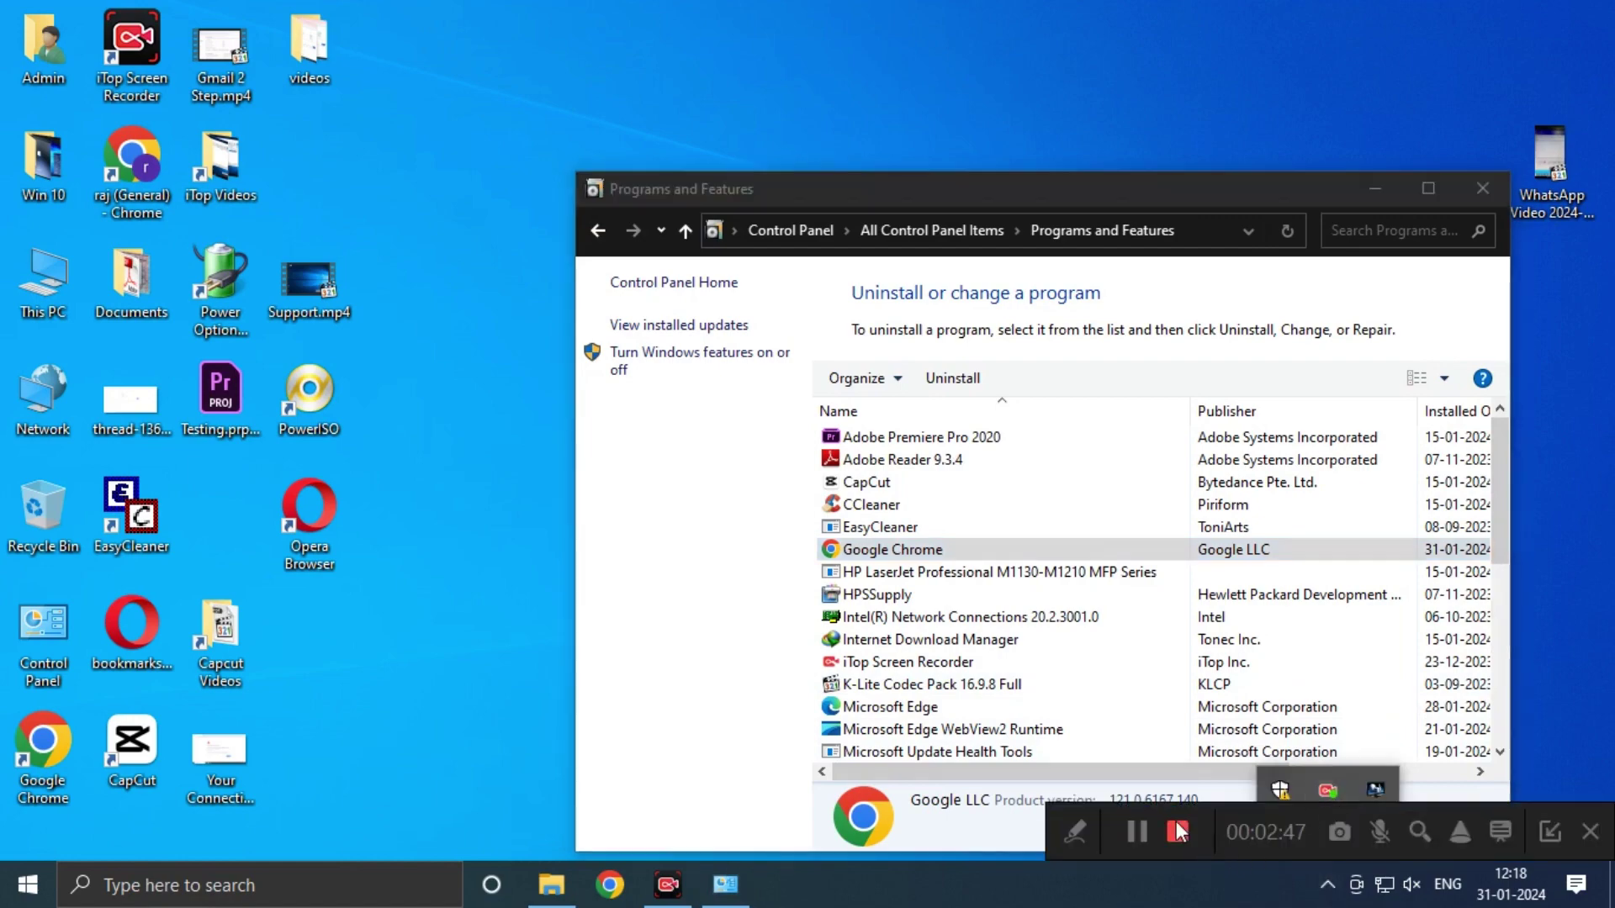